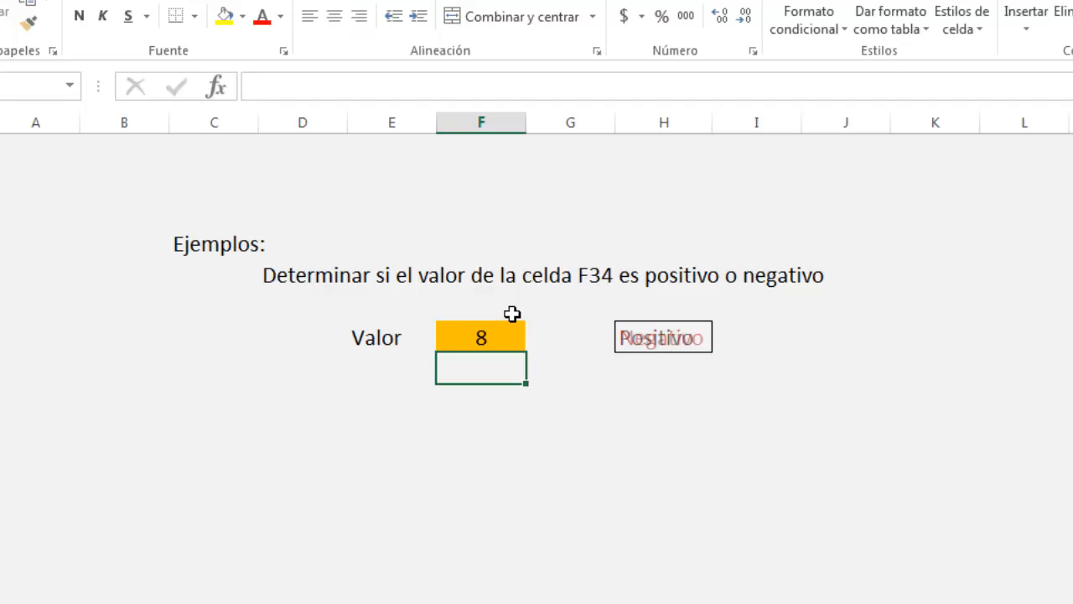
Step: Review the SI formula in H34 and test it by entering -3 in cell F34
click(671, 337)
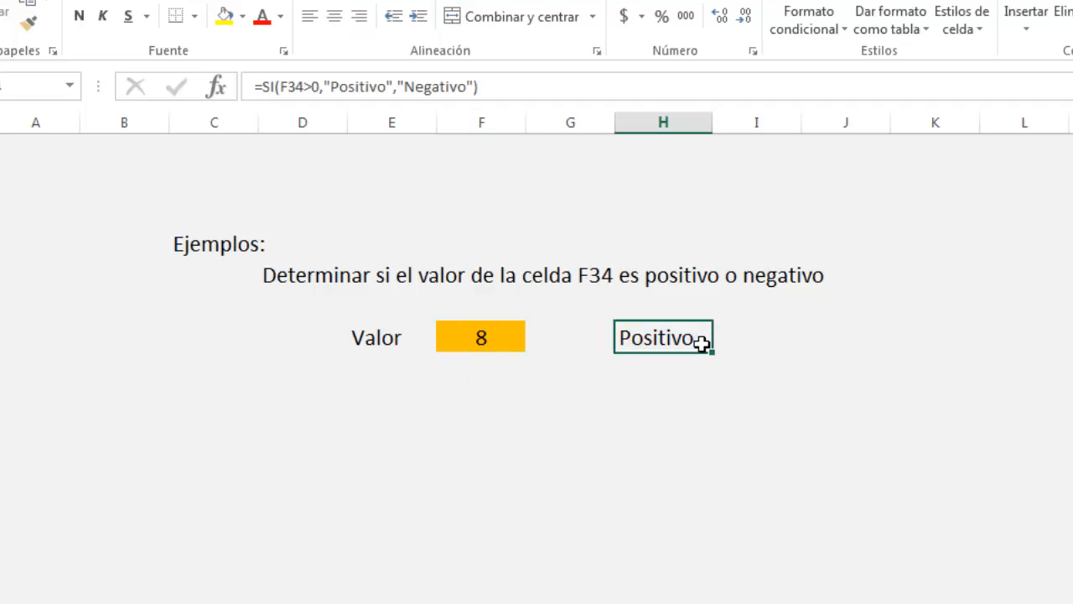
click(487, 333)
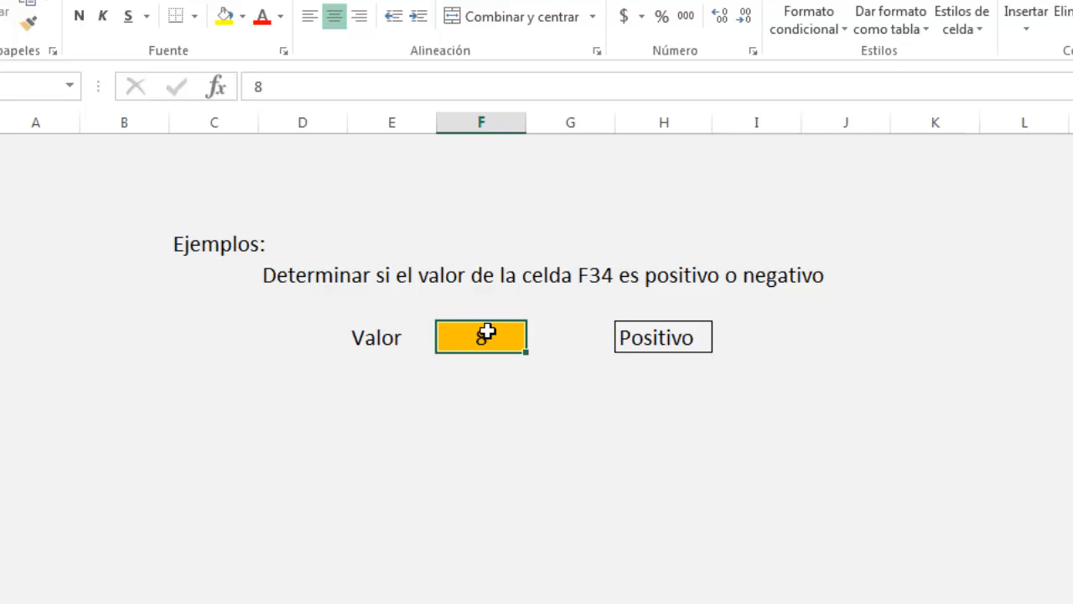
text(-3)
key(Return)
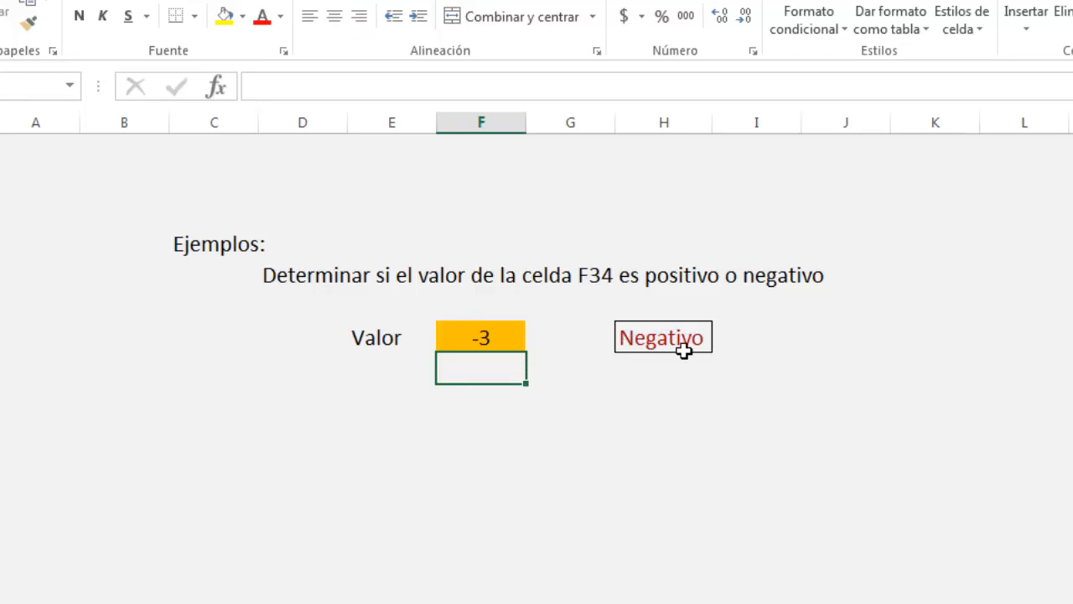
Step: Read the first exercise's statement and examine the function name and logical test in the H34 formula
click(267, 276)
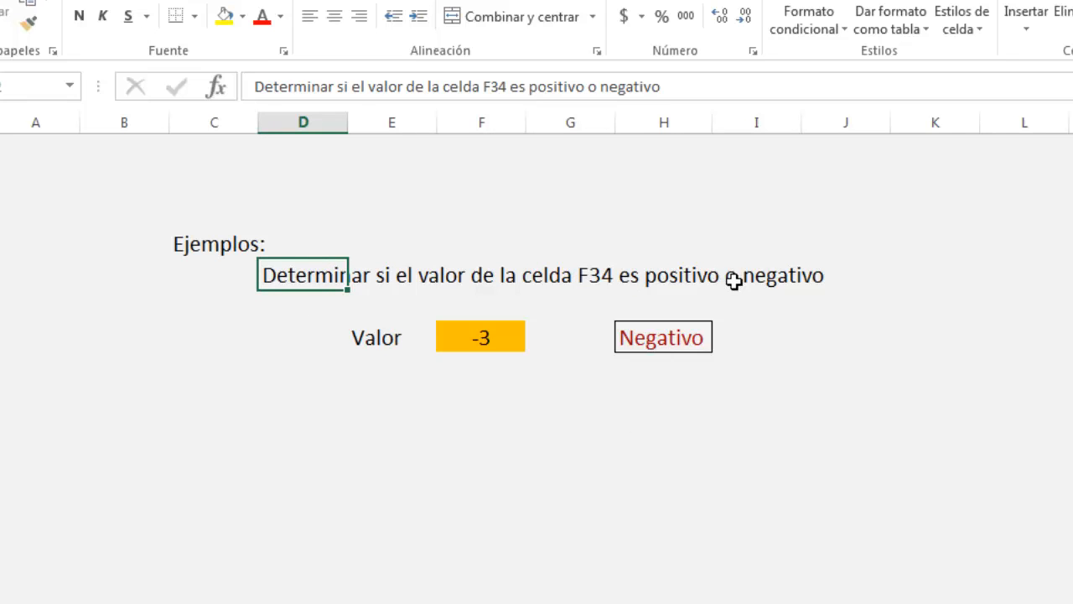
click(679, 326)
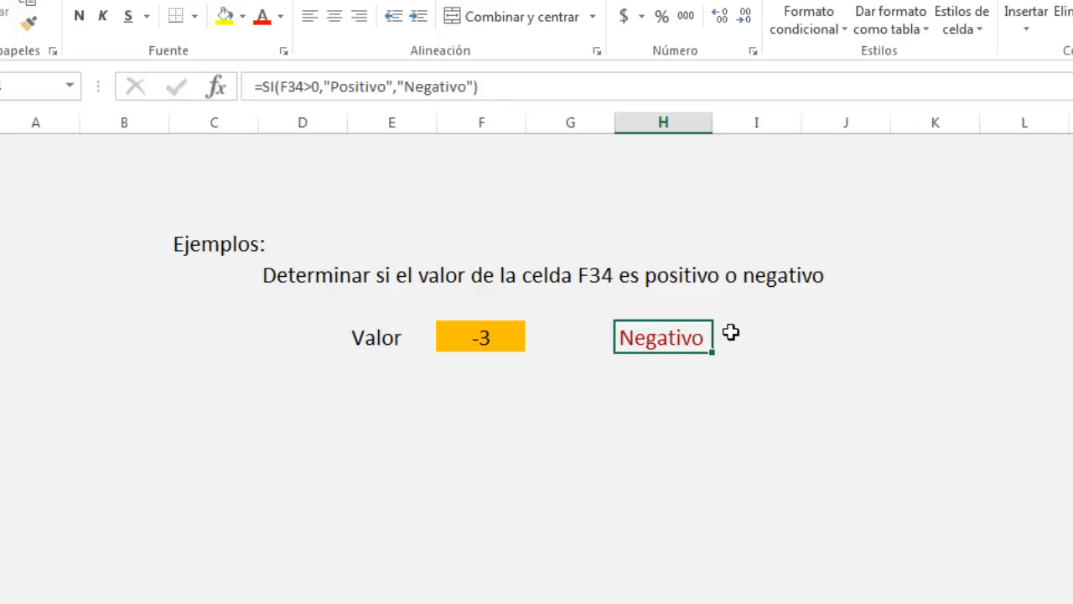
double_click(664, 338)
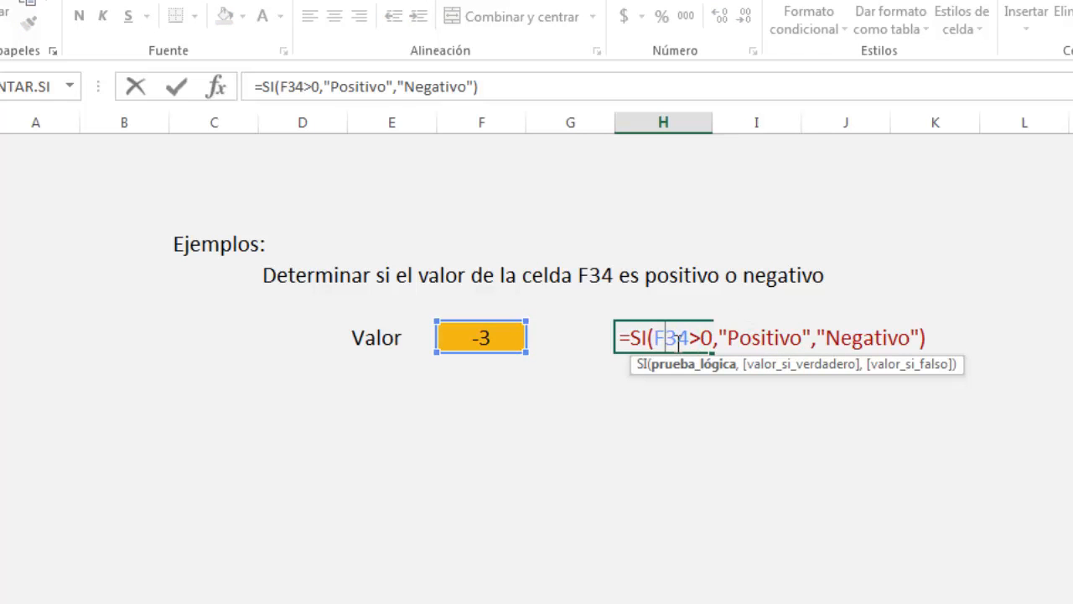
drag(623, 338, 630, 338)
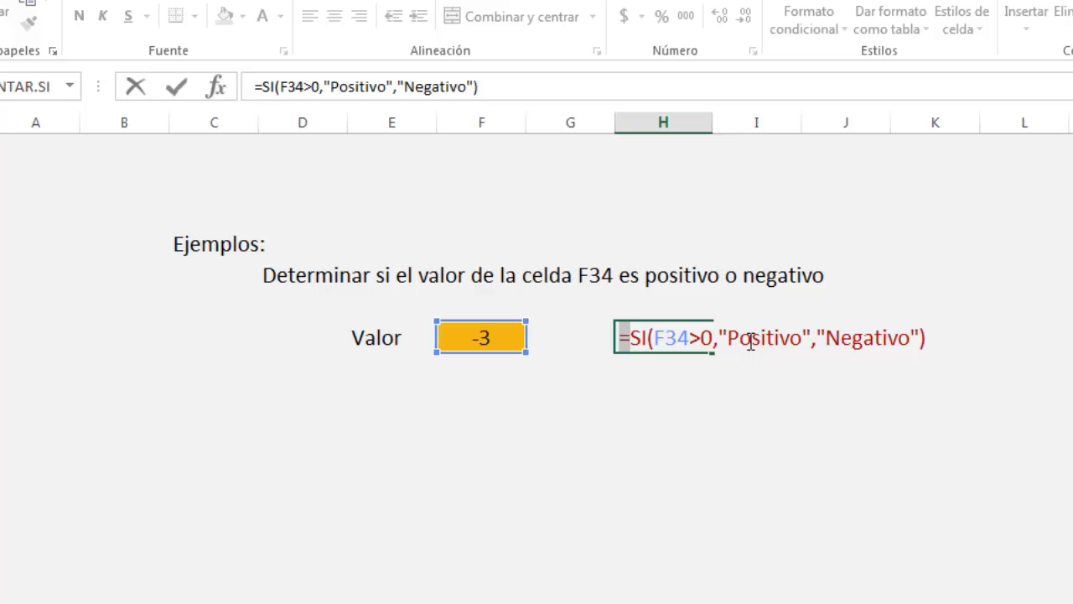
drag(632, 339, 648, 339)
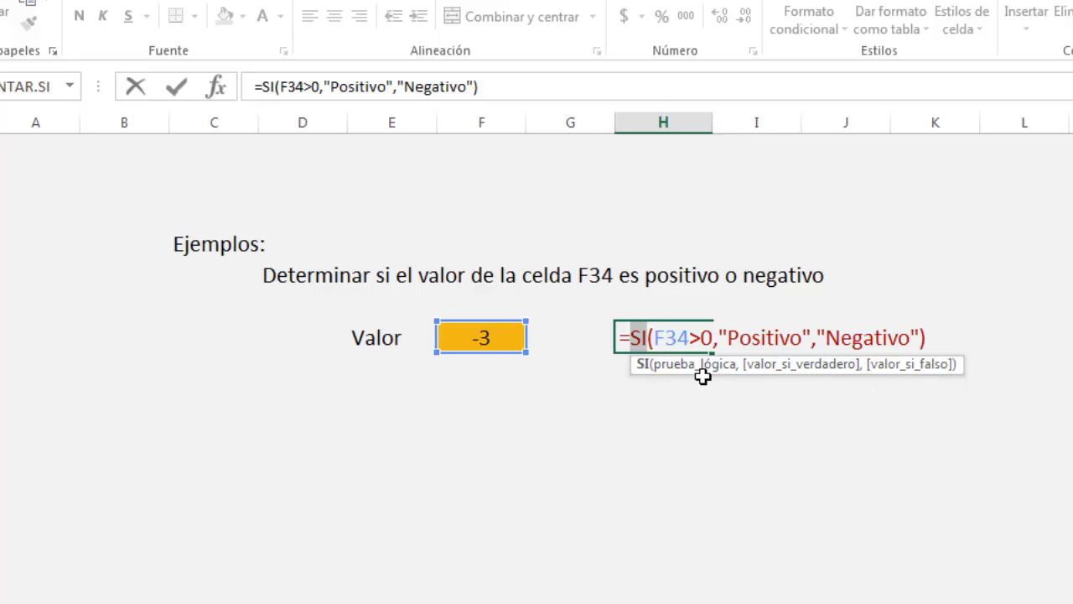
click(655, 336)
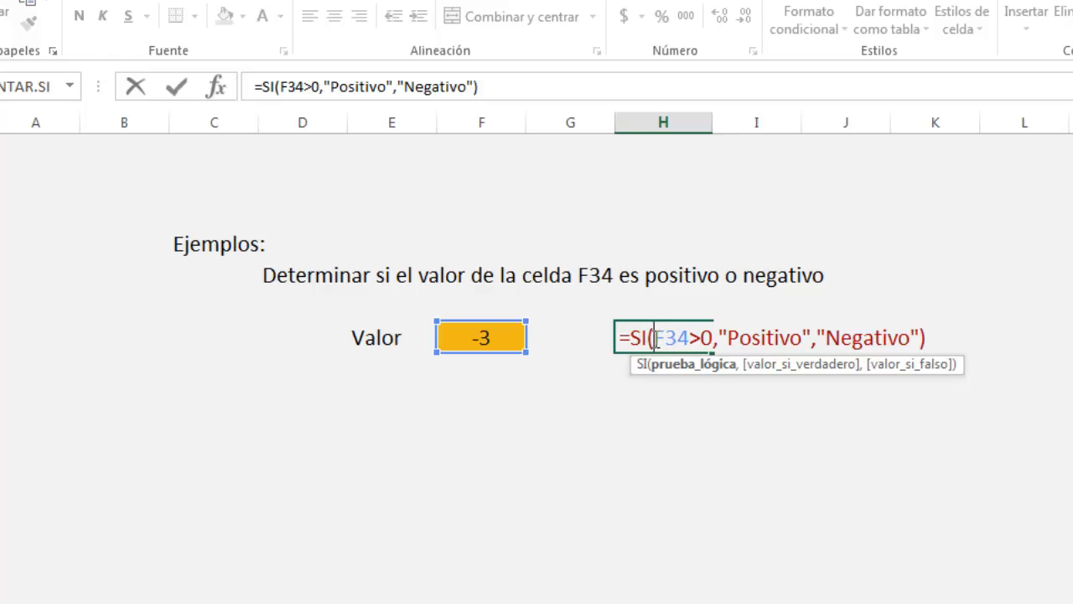
drag(662, 337, 711, 339)
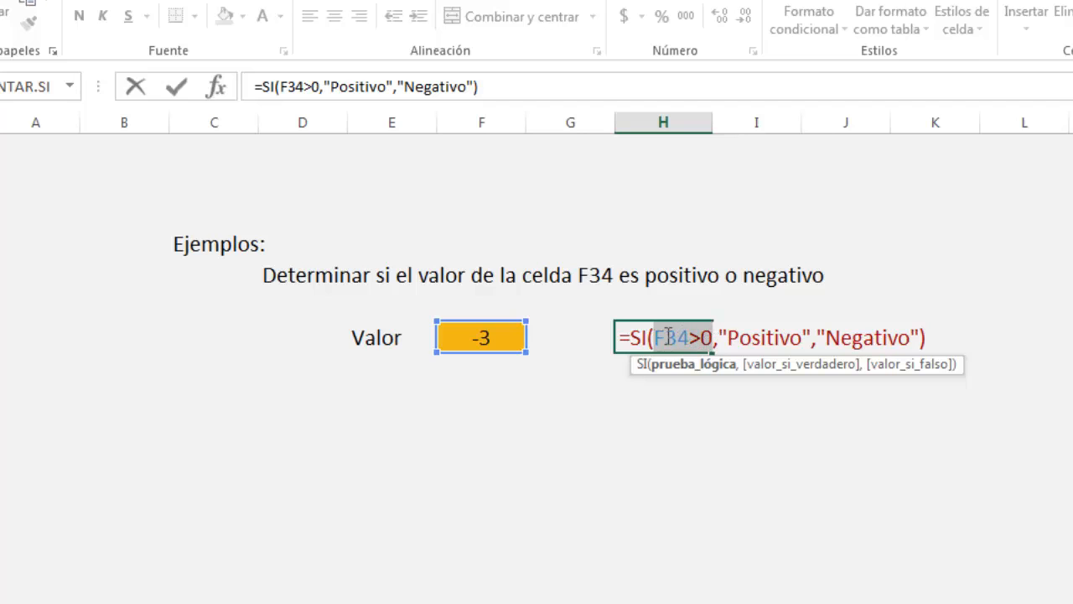
Step: Examine the value-if-true and value-if-false arguments of the H34 formula and close it without changes
click(727, 338)
drag(727, 339, 804, 339)
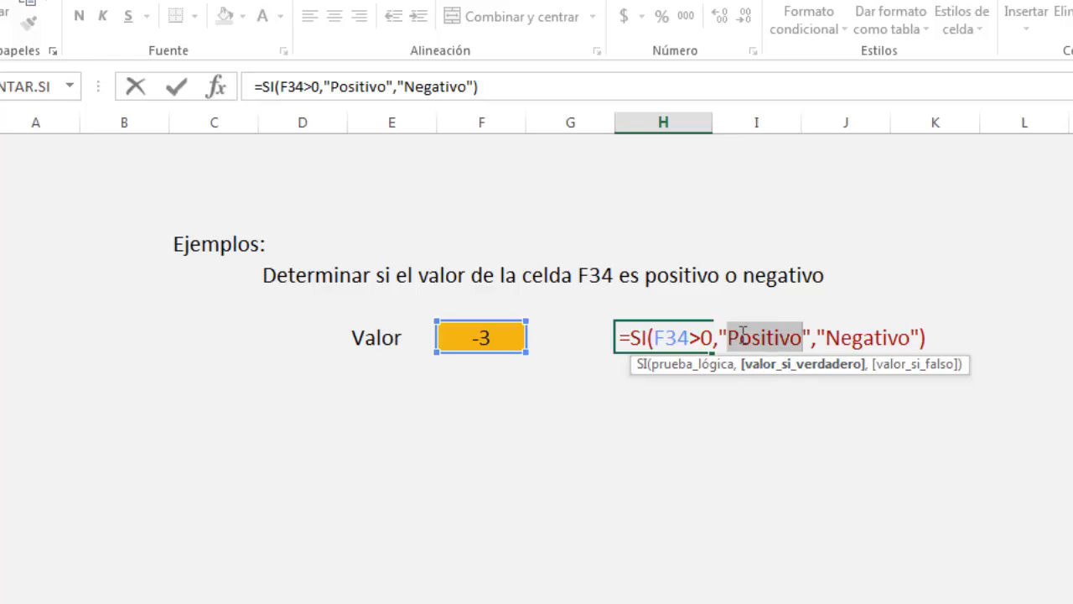
drag(718, 339, 813, 339)
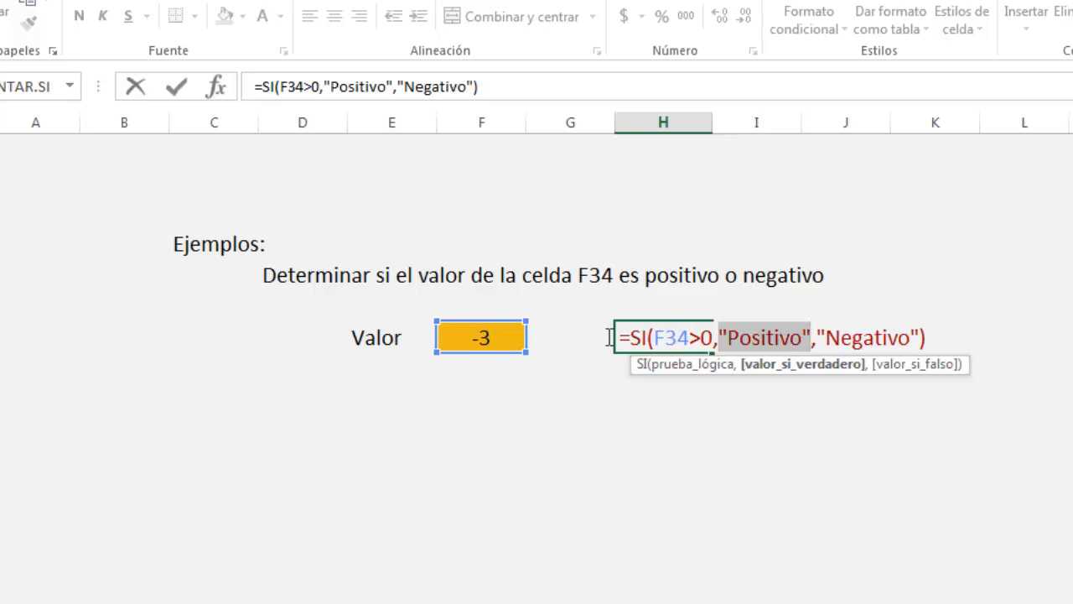
drag(828, 336, 914, 348)
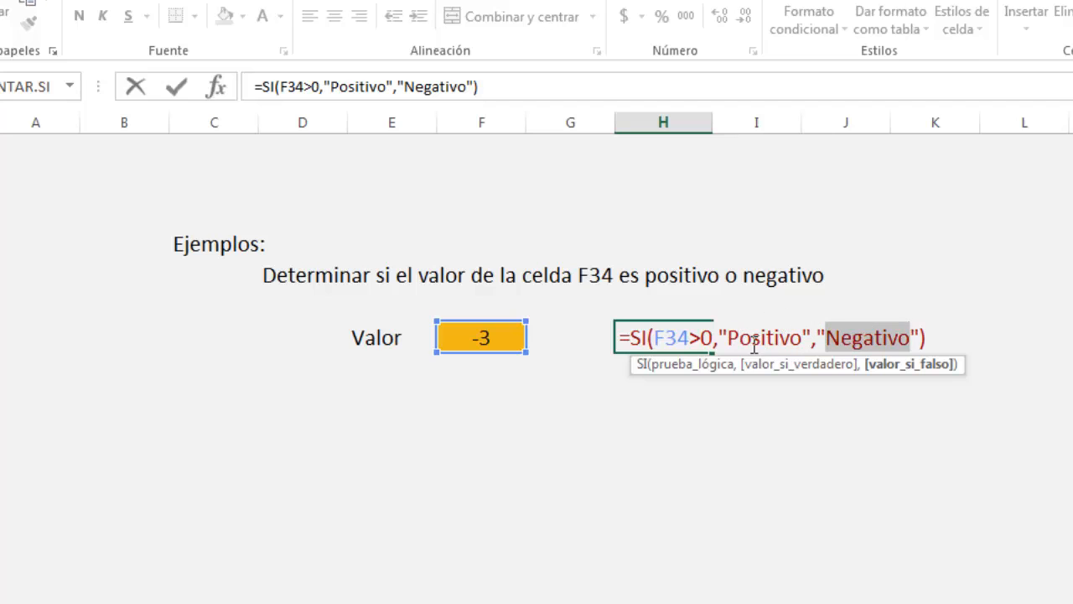
click(923, 336)
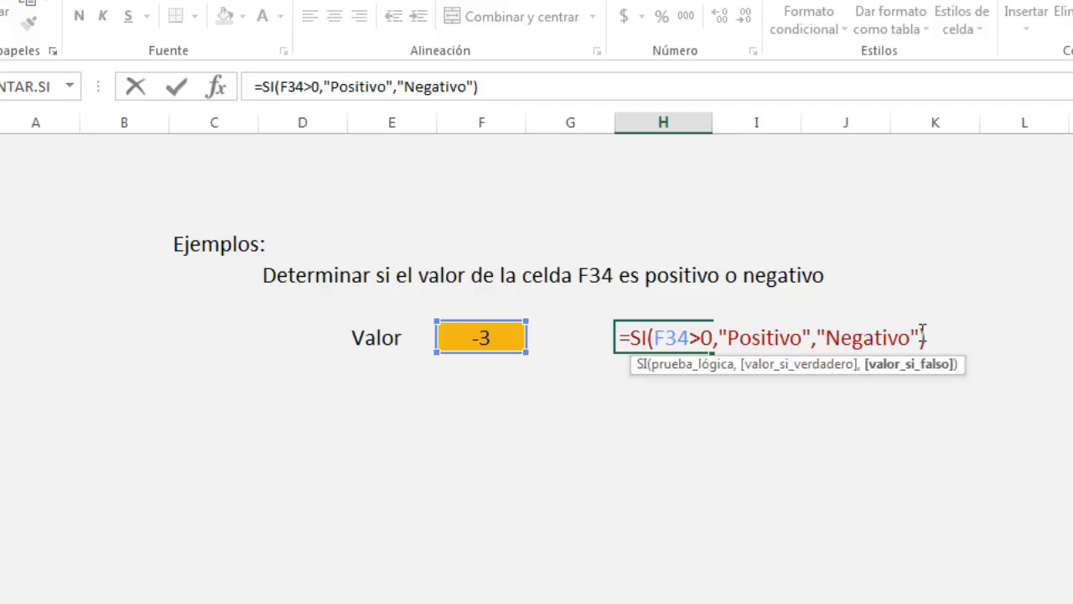
click(939, 338)
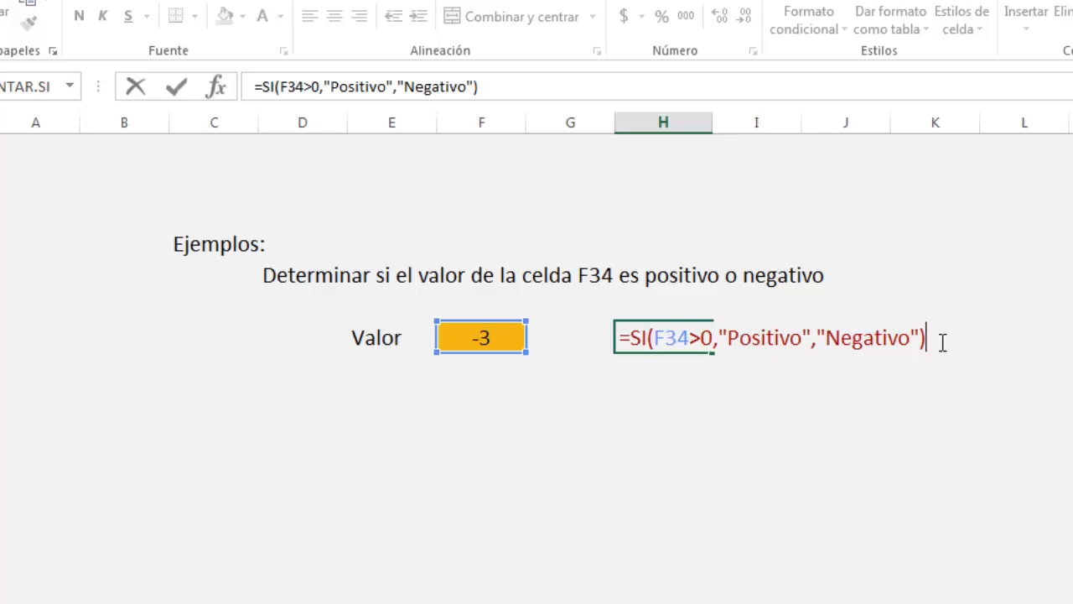
key(Return)
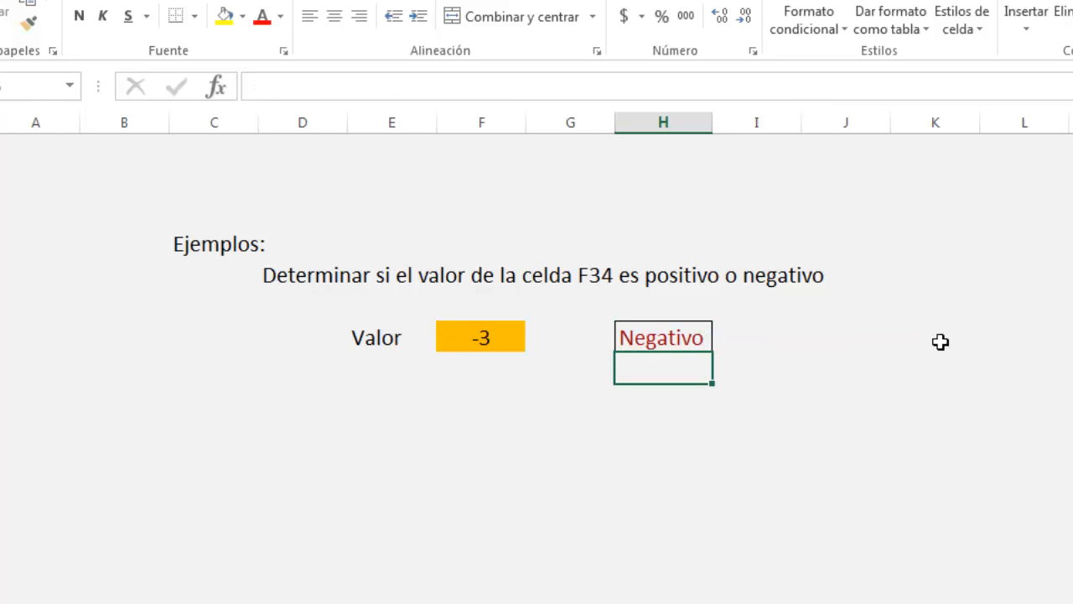
Step: Test the sign formula with a positive number by setting F34 to 9
click(675, 341)
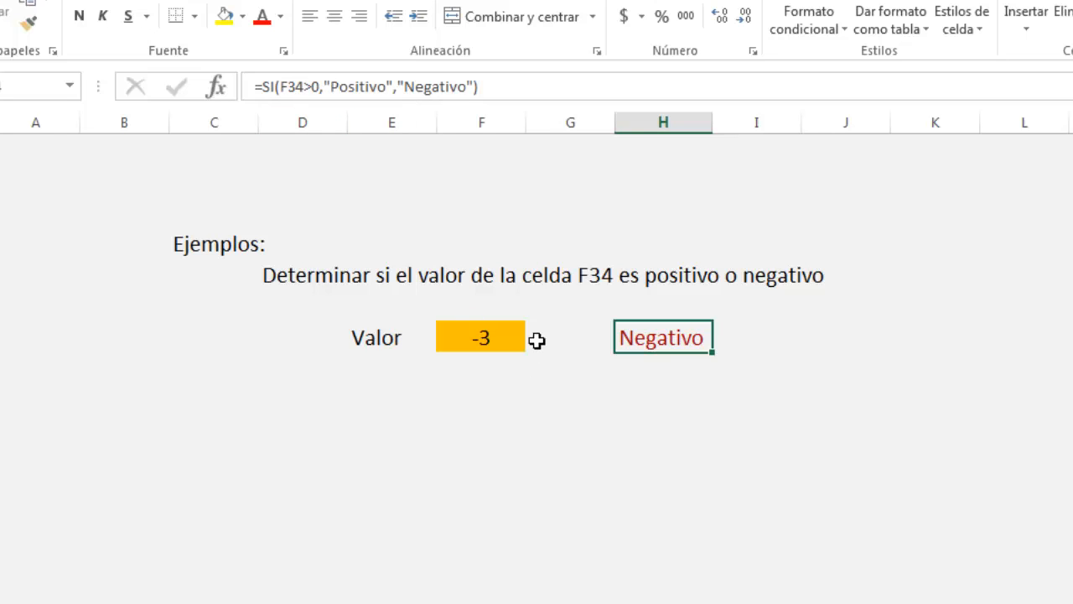
click(490, 336)
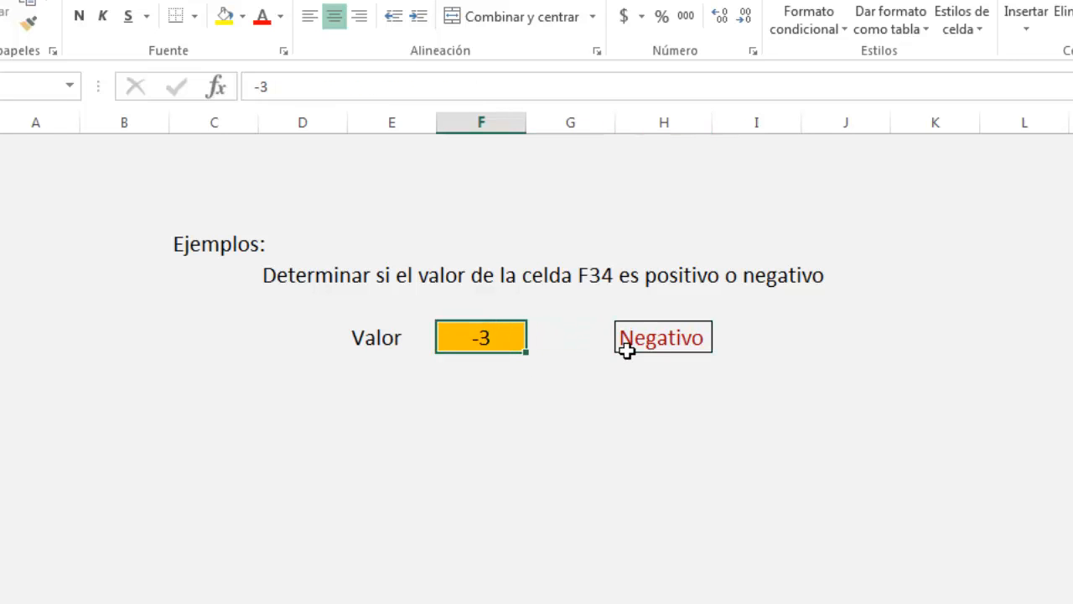
text(9)
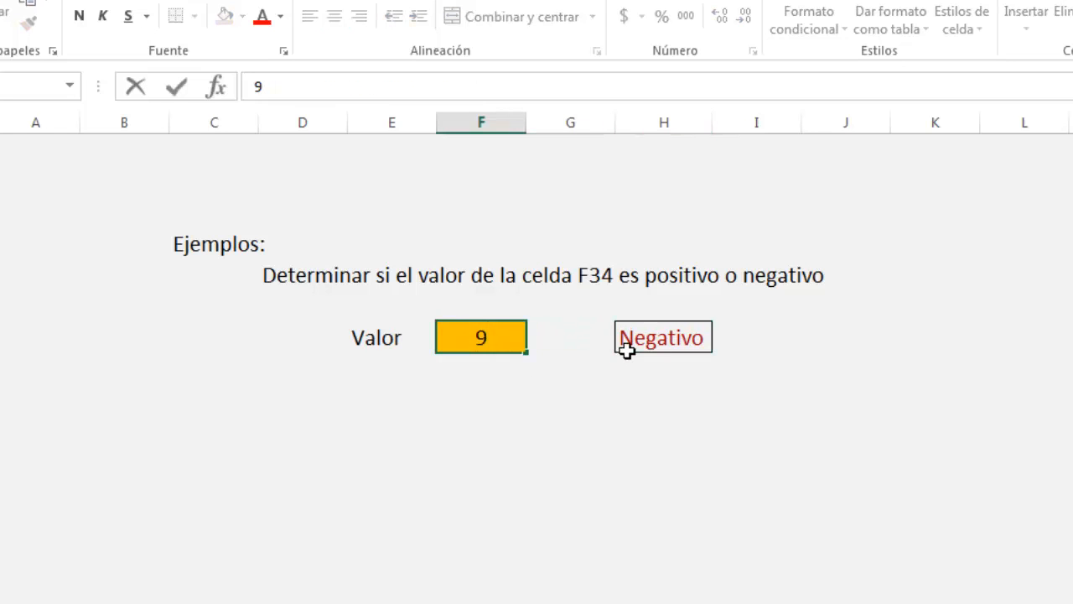
key(Return)
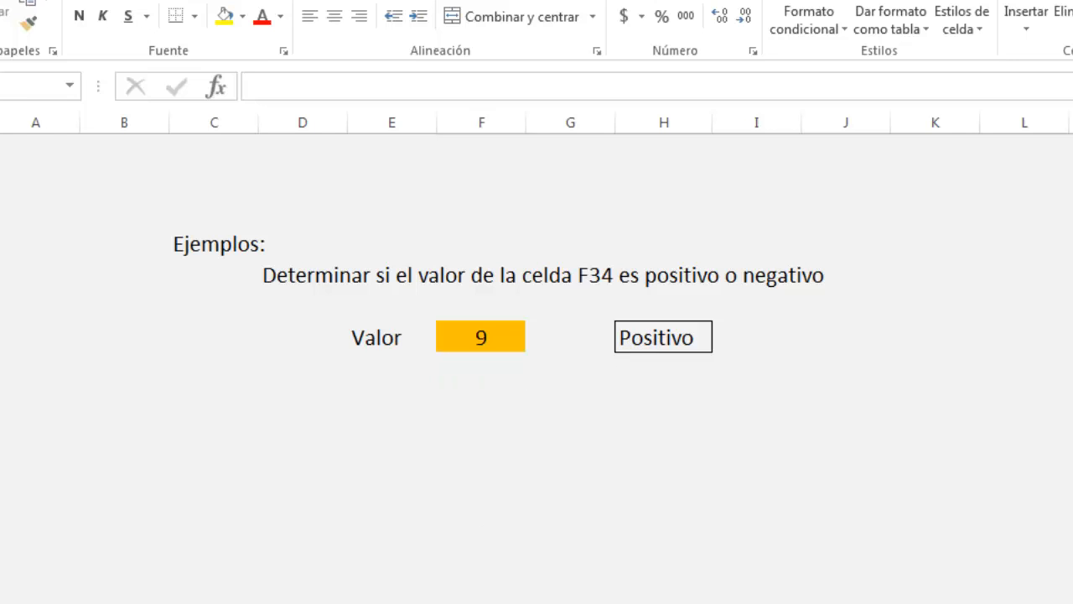
Step: Test the sign formula with a negative number by setting F34 to -8
click(688, 338)
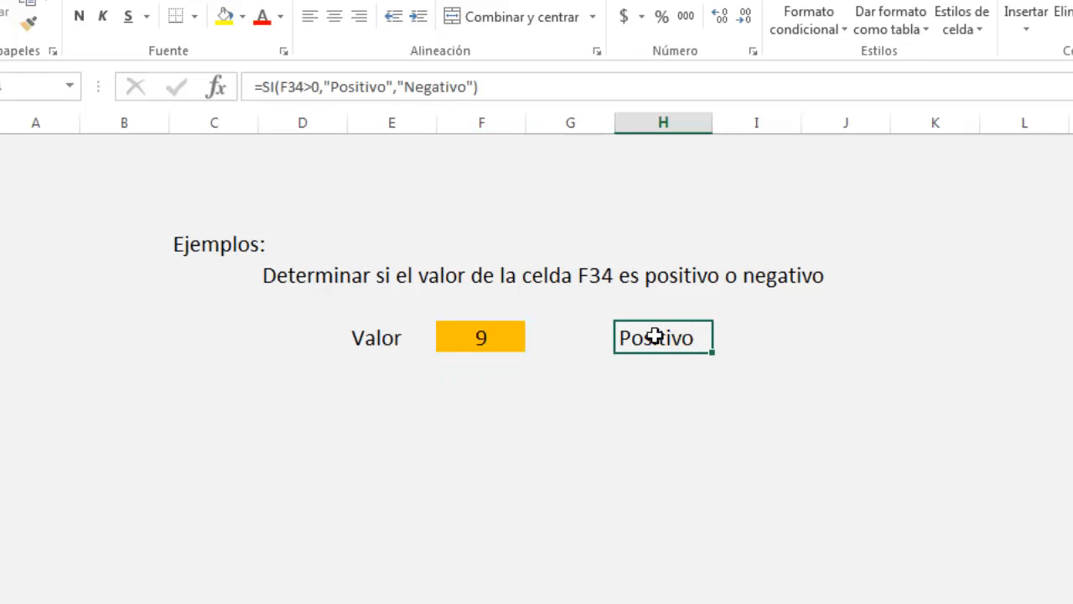
click(506, 338)
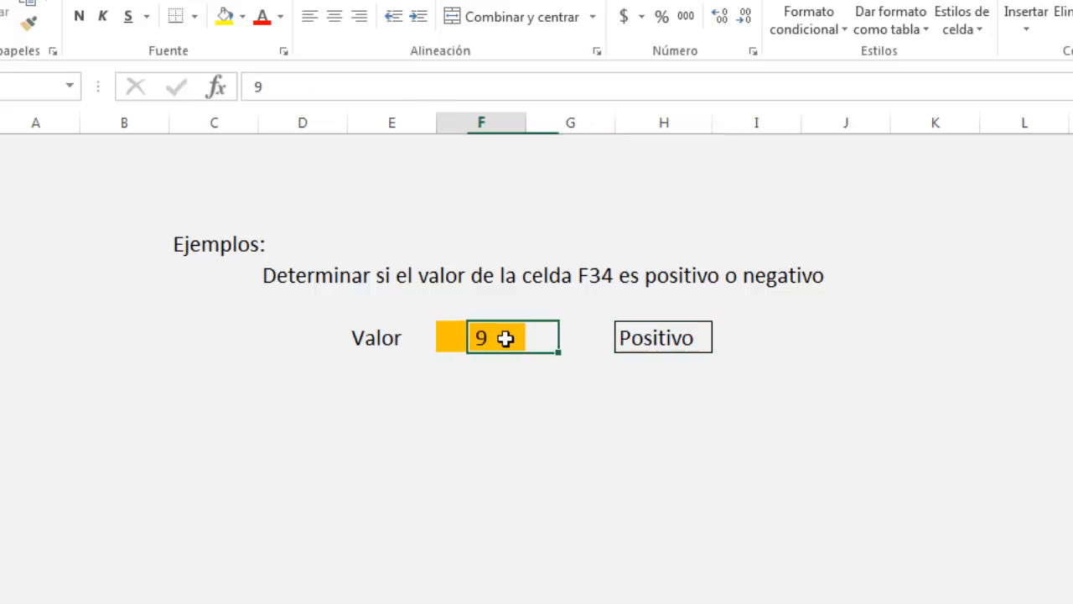
text(-8)
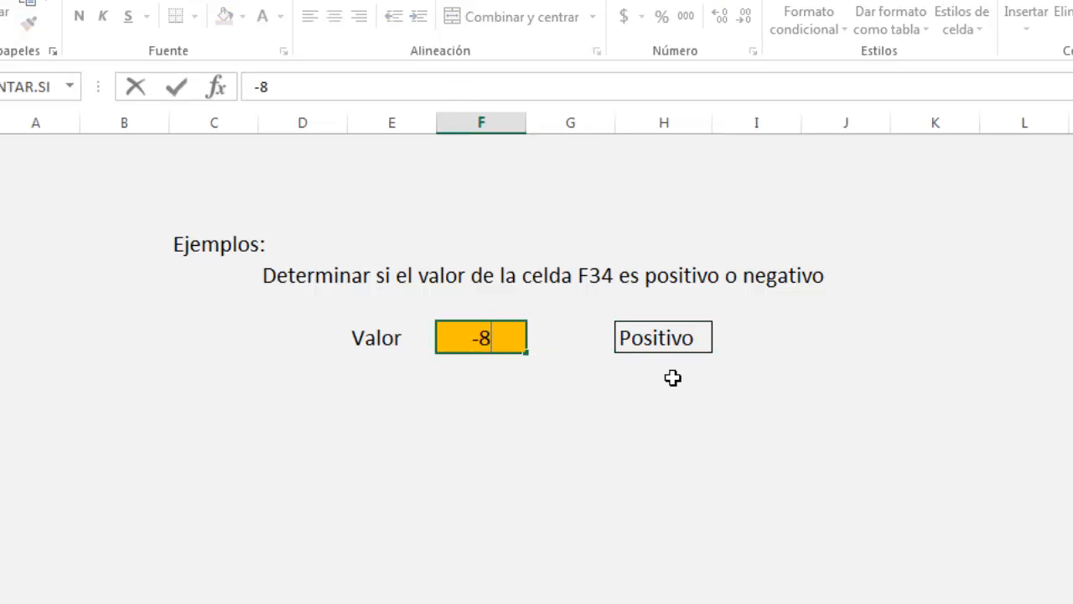
key(Return)
Step: Review the conditional formatting rule applied to cell H34 in the rules manager and close it
click(660, 344)
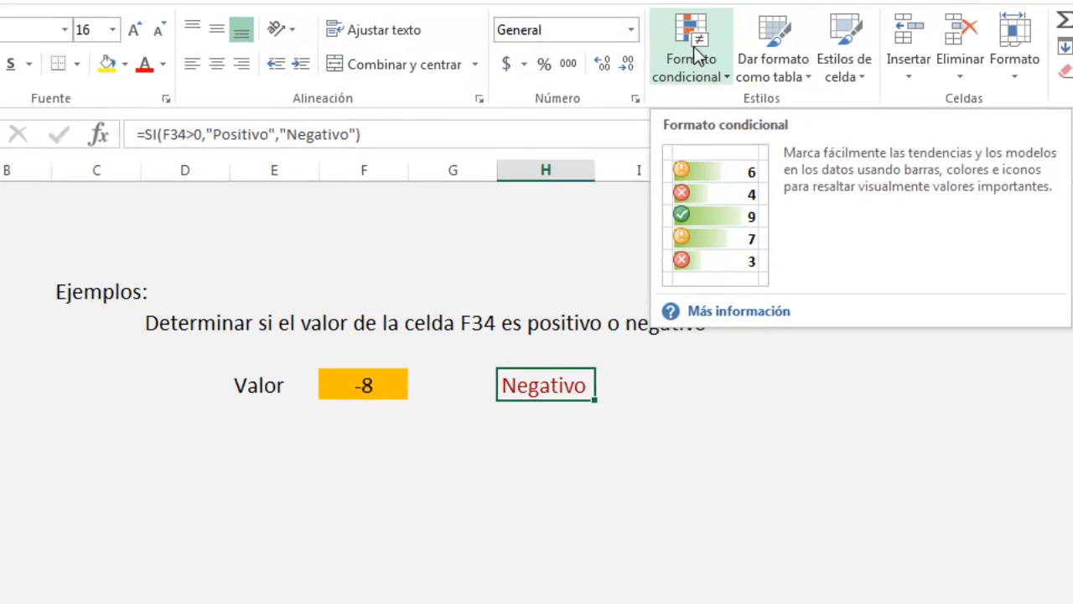
click(694, 52)
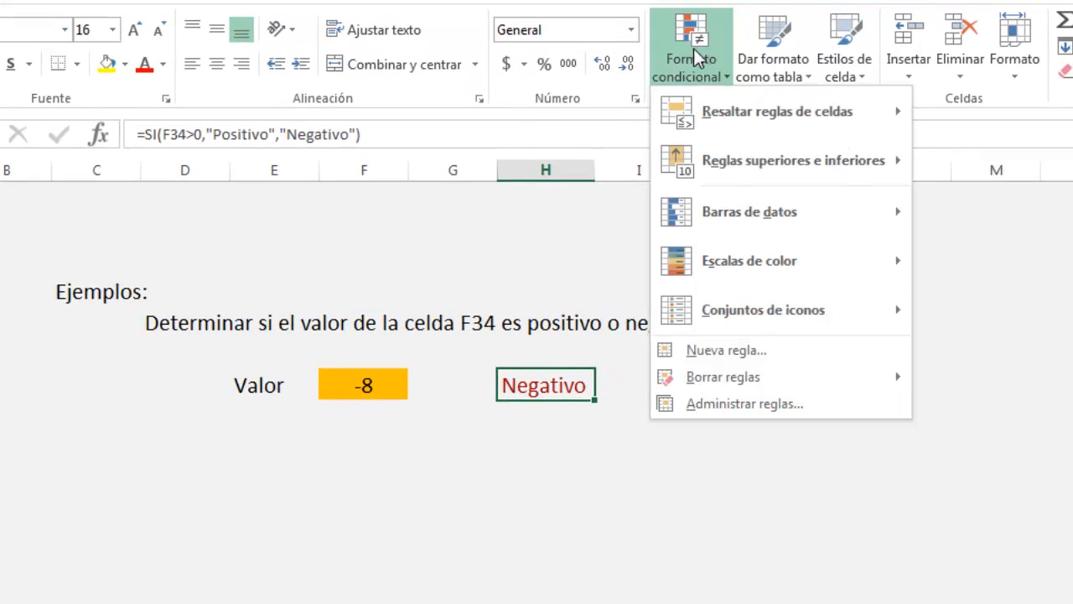
click(727, 404)
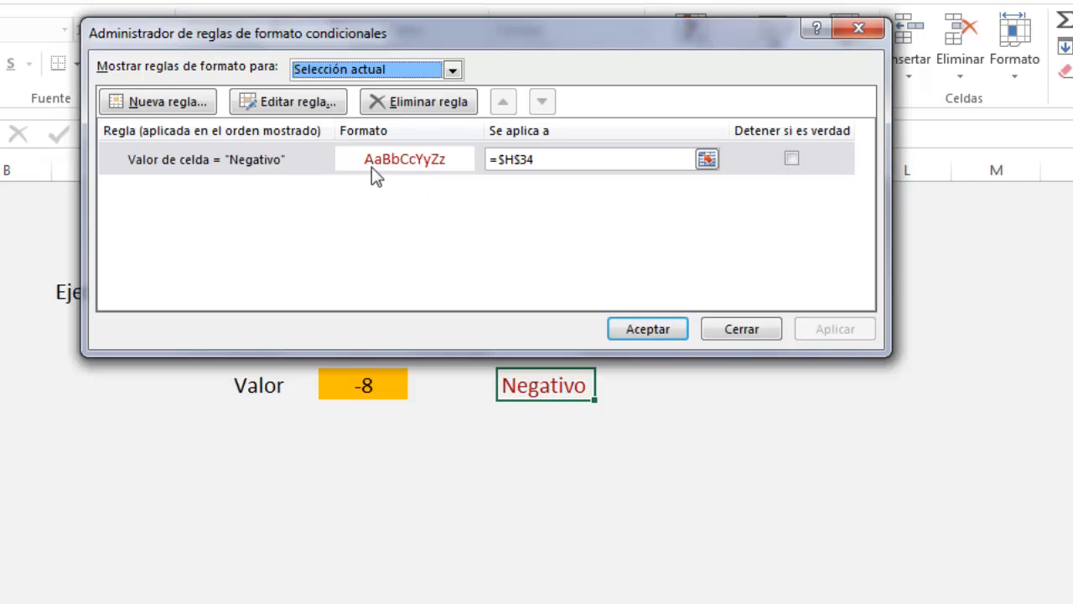
click(656, 324)
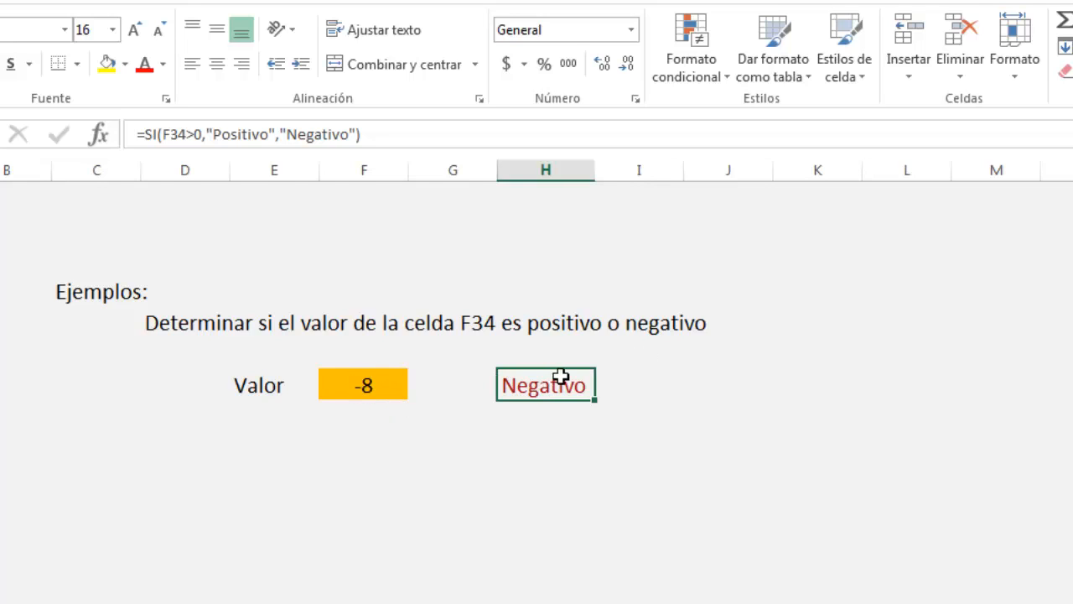
Step: Set F34 to 7 and select the result cell H34 to check its formatting
click(391, 391)
text(7)
key(Return)
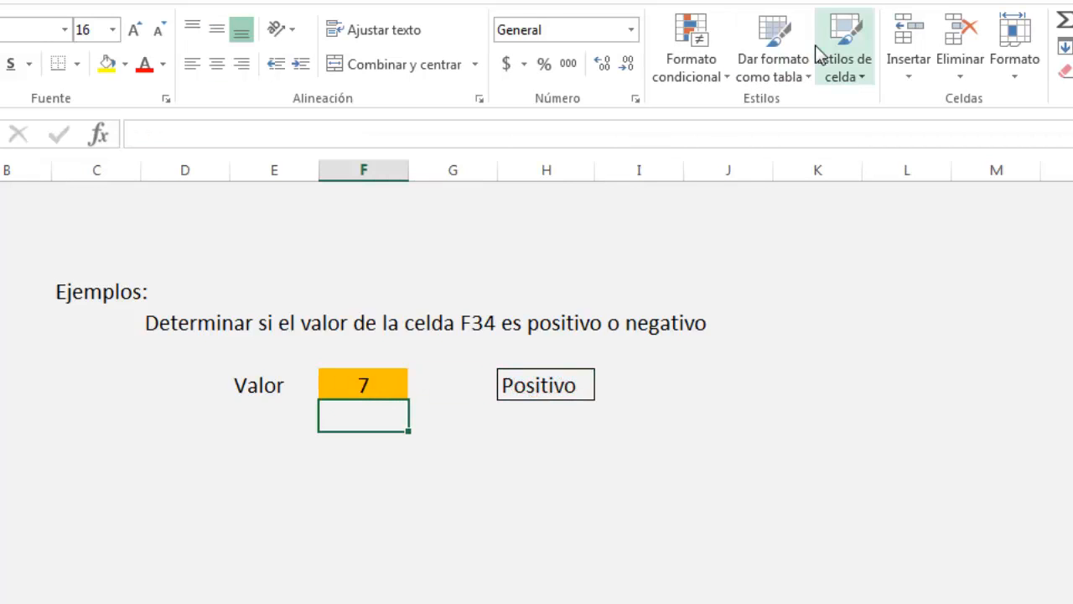
click(551, 379)
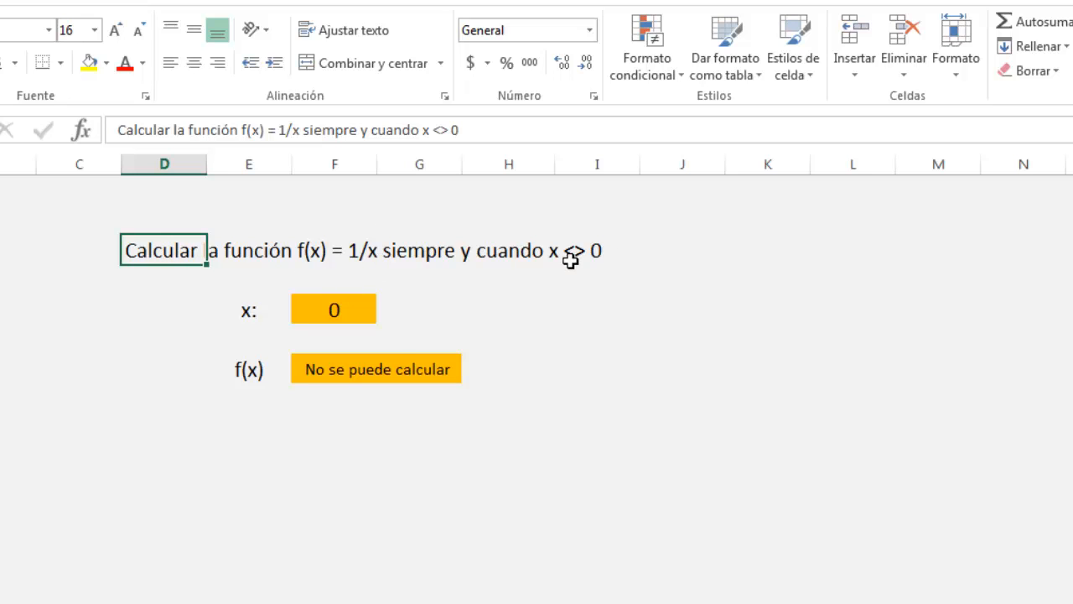
Step: Examine the f(x) = 1/x exercise: its condition, the x value cell F50 and the formula in the f(x) cell
click(600, 251)
click(339, 309)
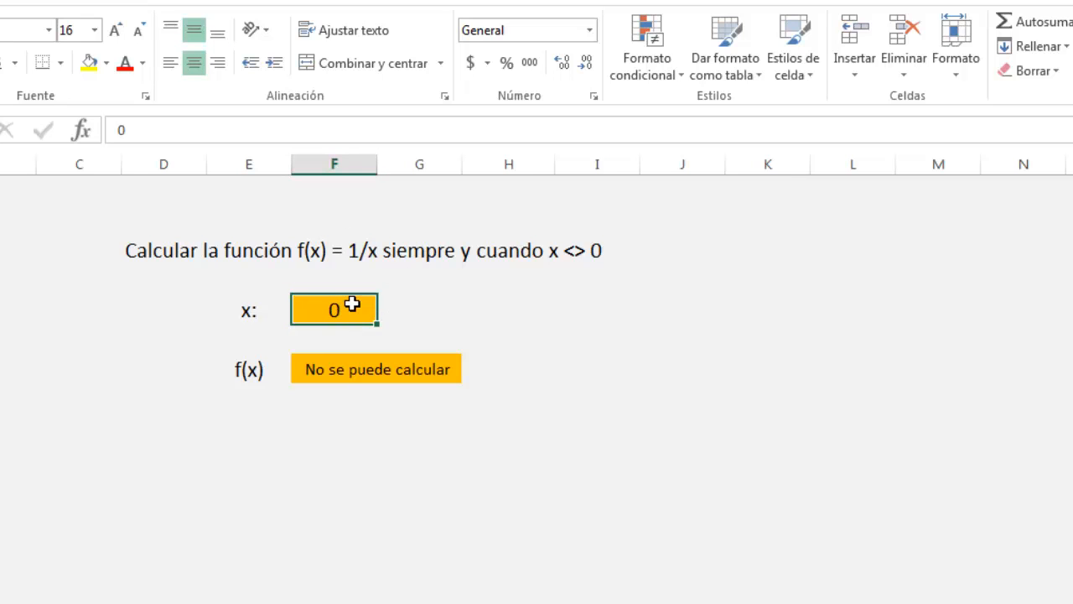
click(359, 371)
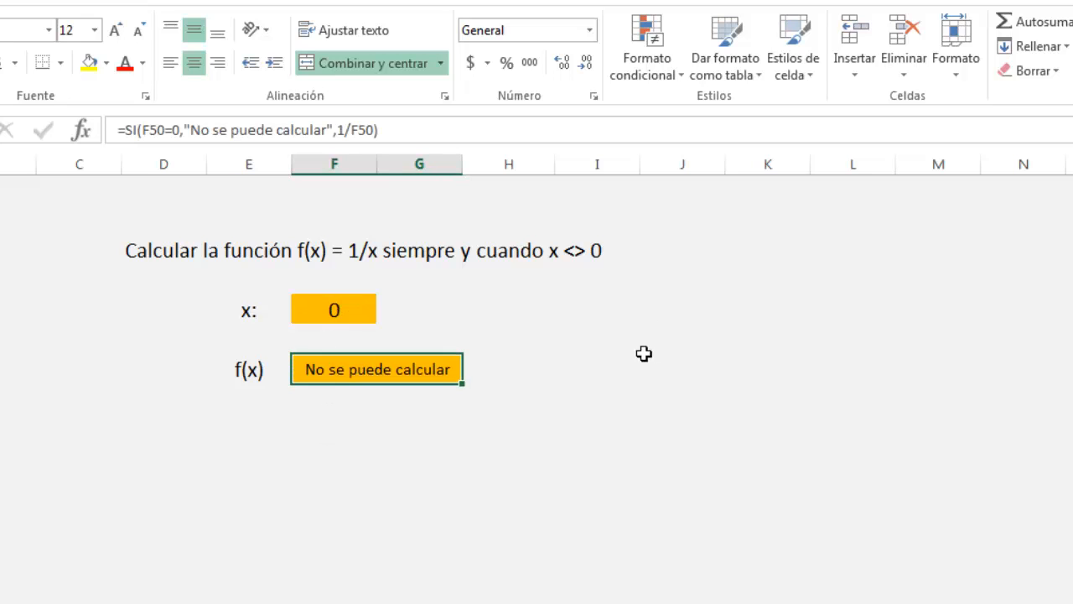
Step: Start an SI formula in the column I cell of the f(x) row with the logical test F50=0
click(556, 368)
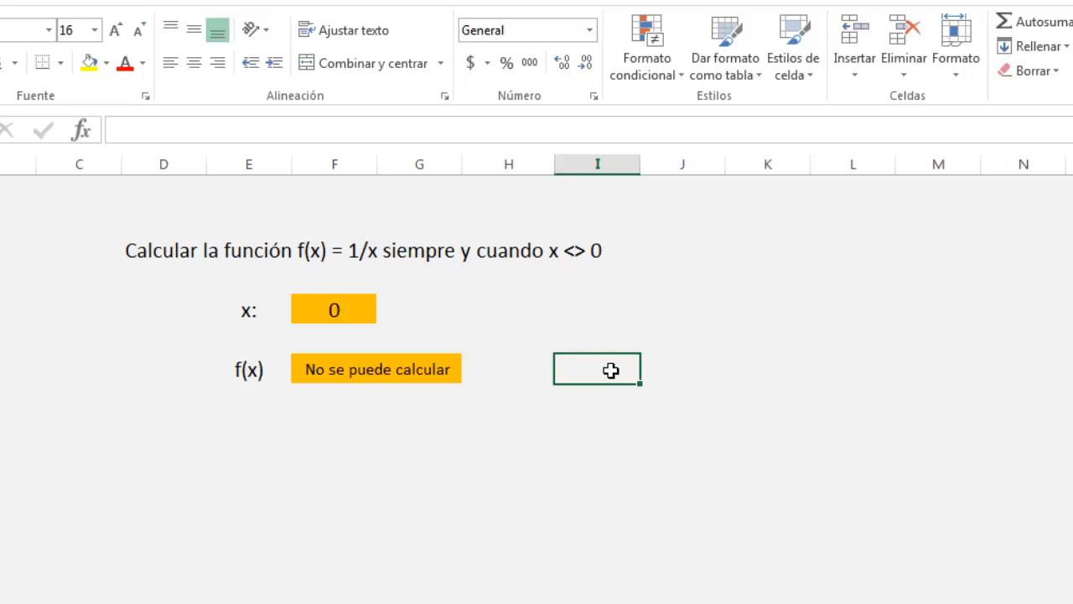
text(=)
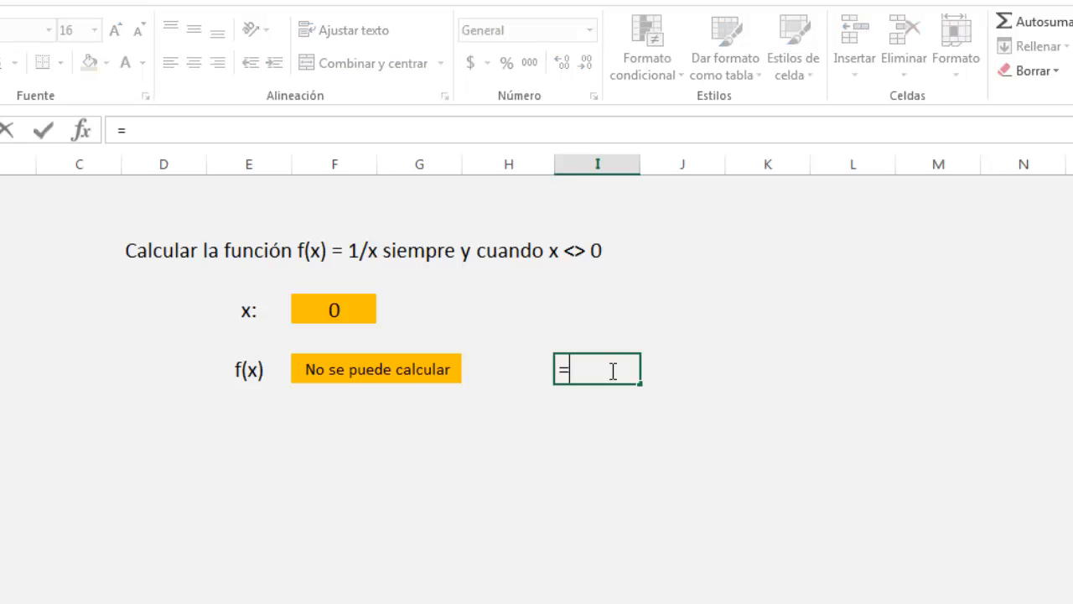
text(si)
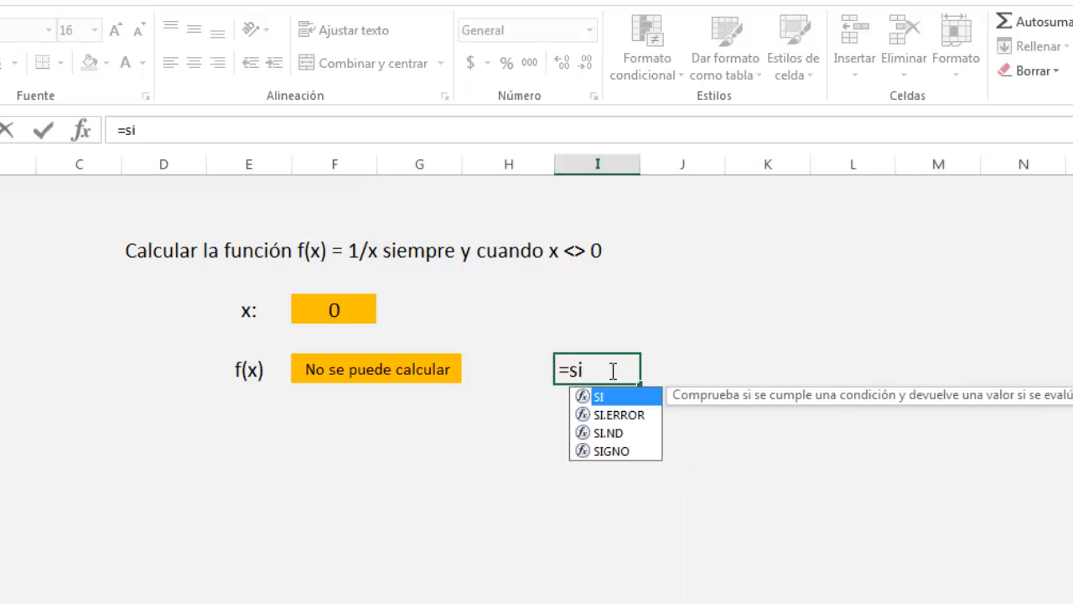
text(()
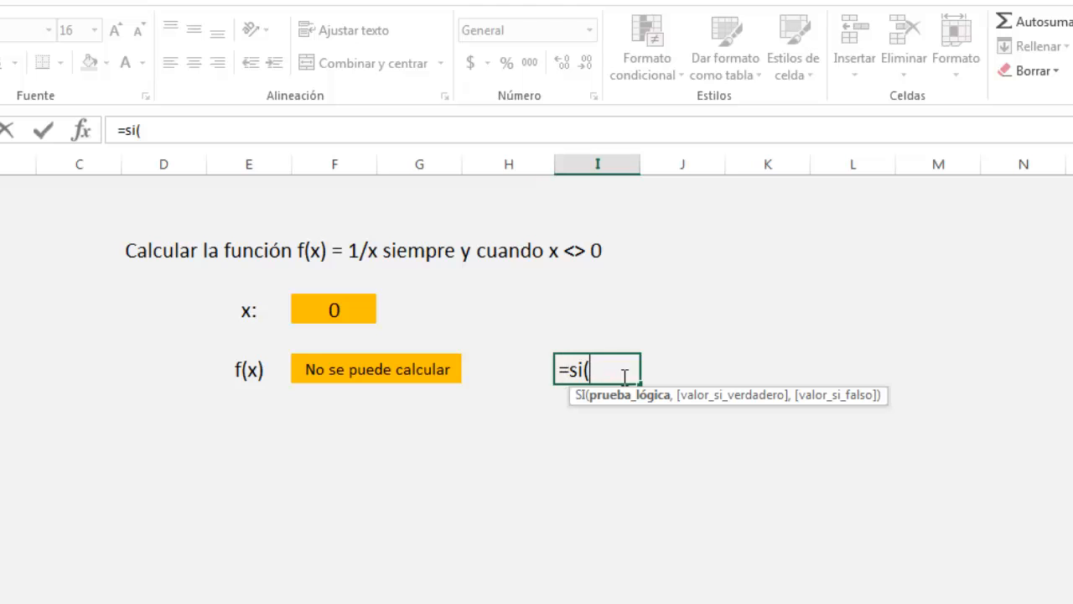
click(340, 306)
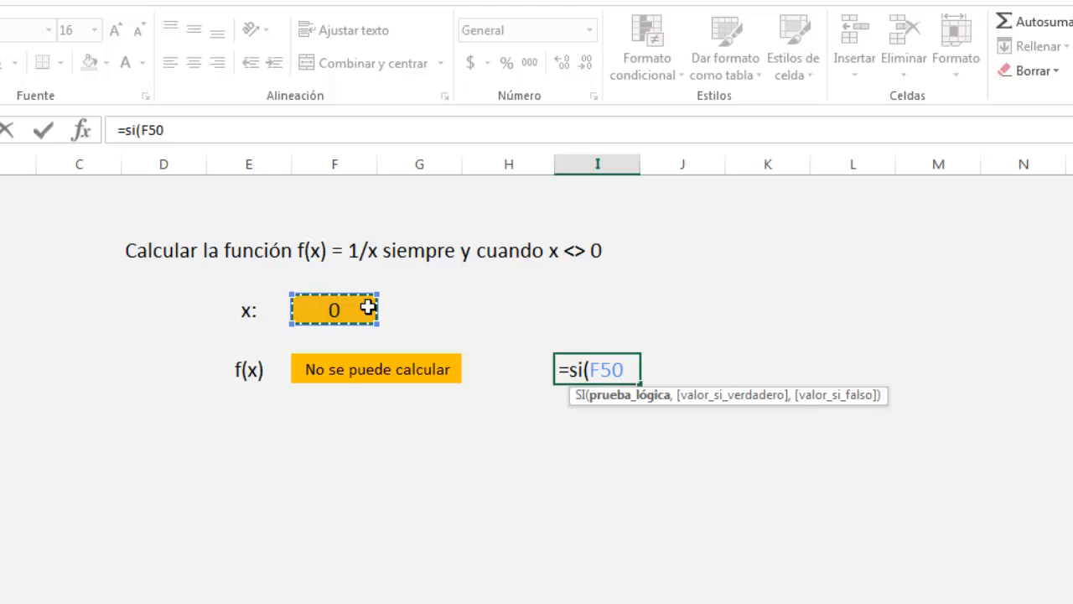
text(=0)
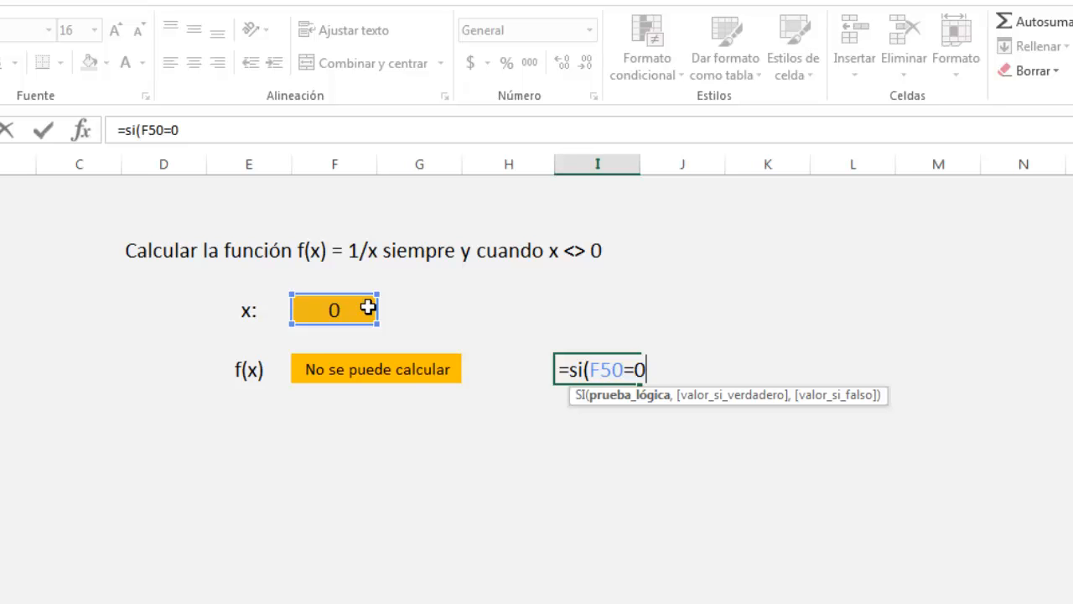
text(,)
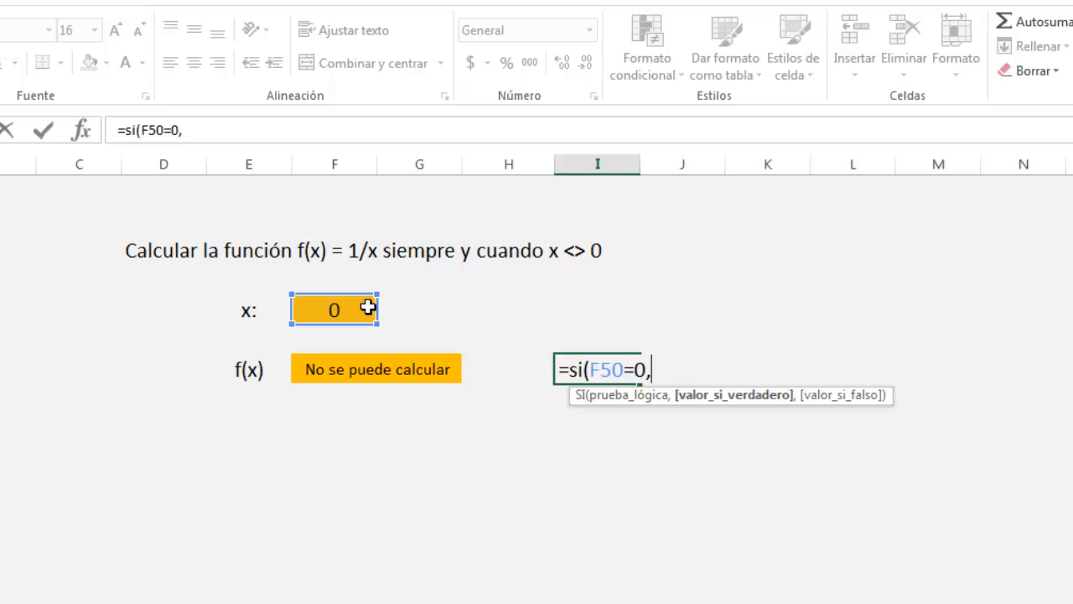
Step: Complete the column I formula with "No se puede calcular la función" as the true value and 1/F50 as the false value
text("No se)
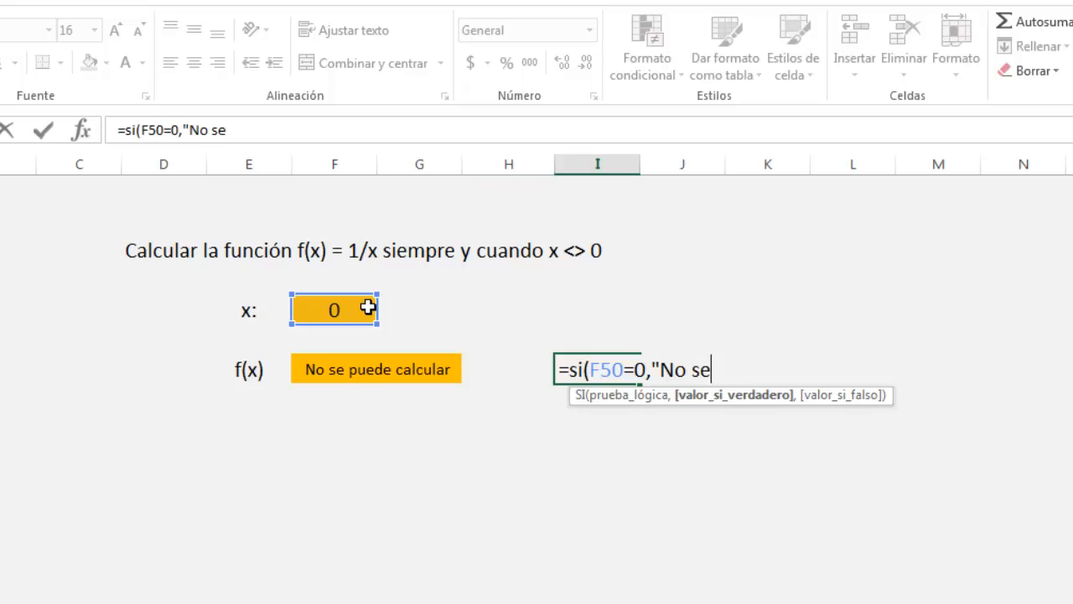
text( puede calcu)
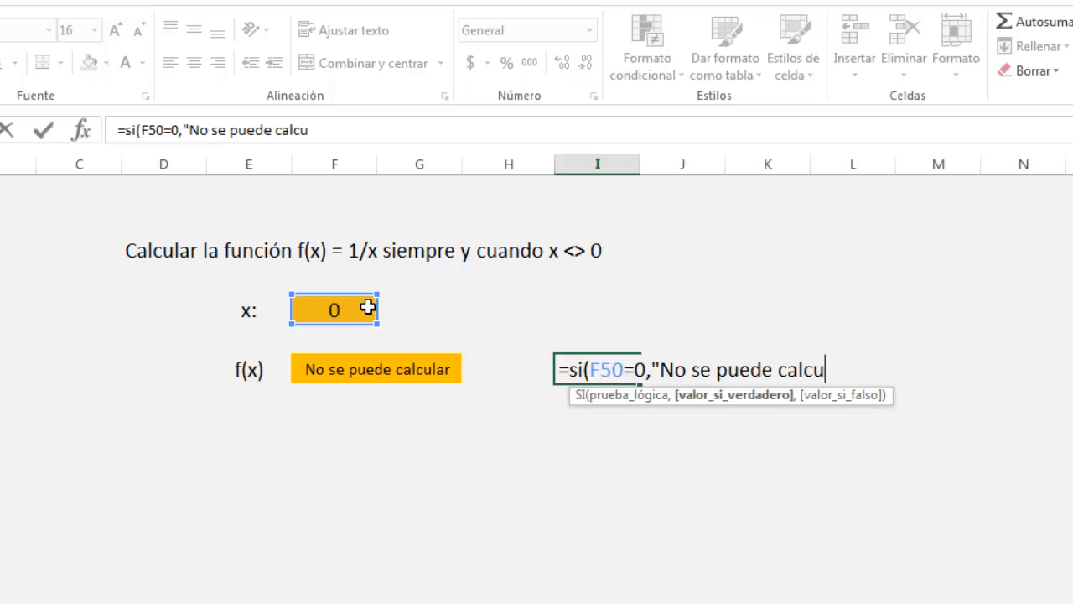
text(lar la función)
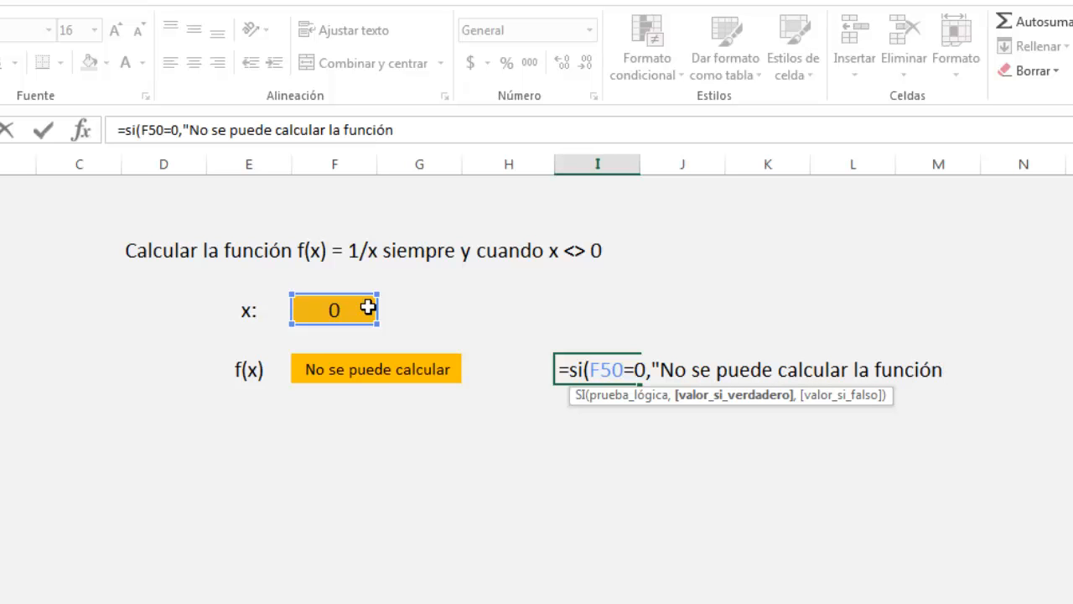
text(",)
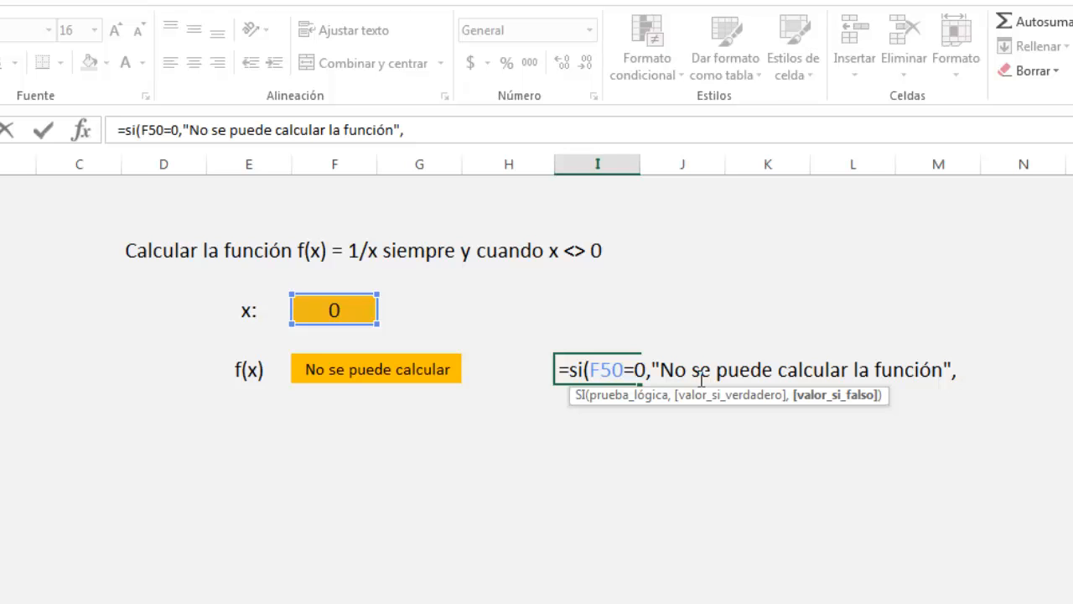
text(1/f50))
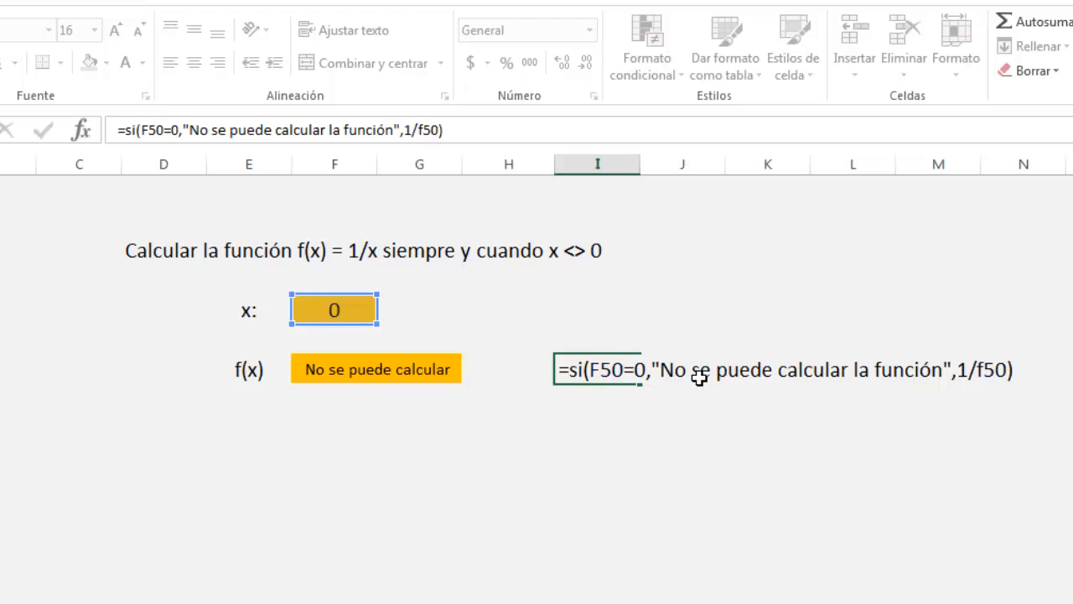
key(Return)
click(575, 371)
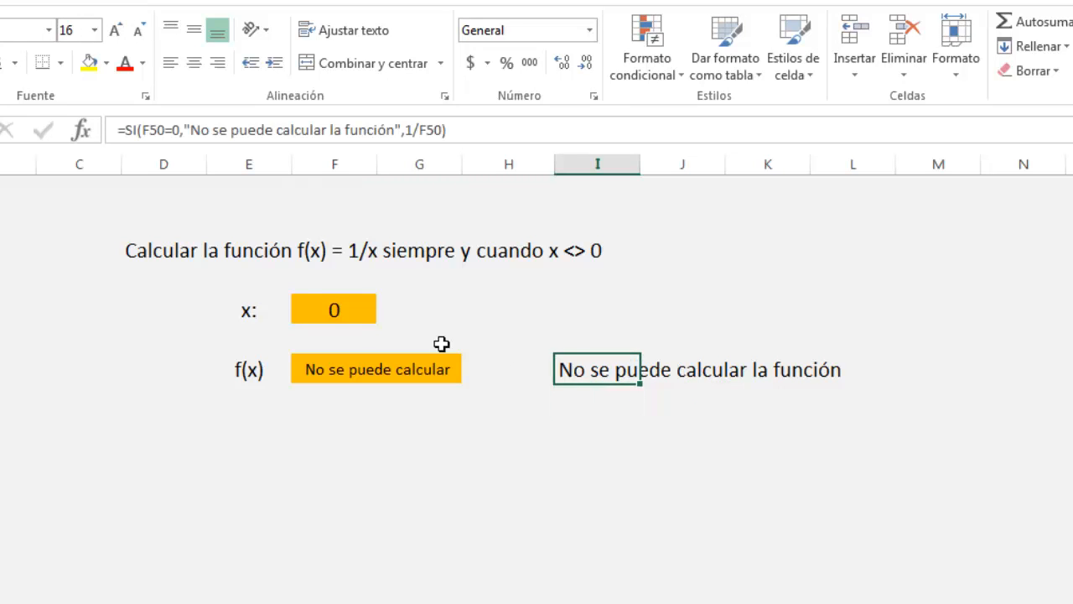
Step: Test the new formula with a positive number by setting x in F50 to 12 and selecting the column I result
click(319, 310)
click(592, 371)
click(342, 310)
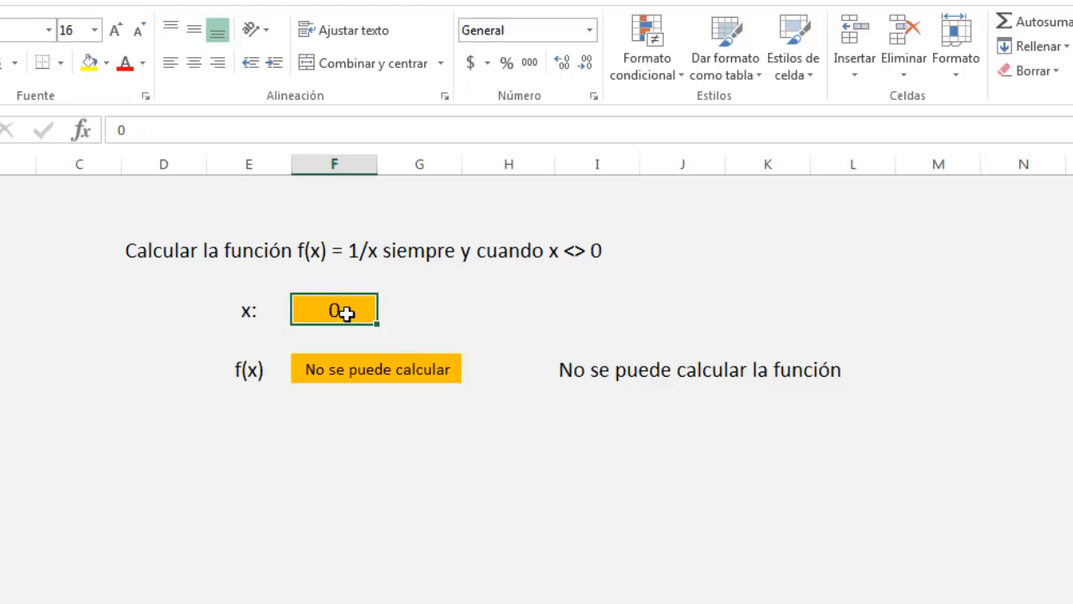
text(12)
key(Return)
click(593, 370)
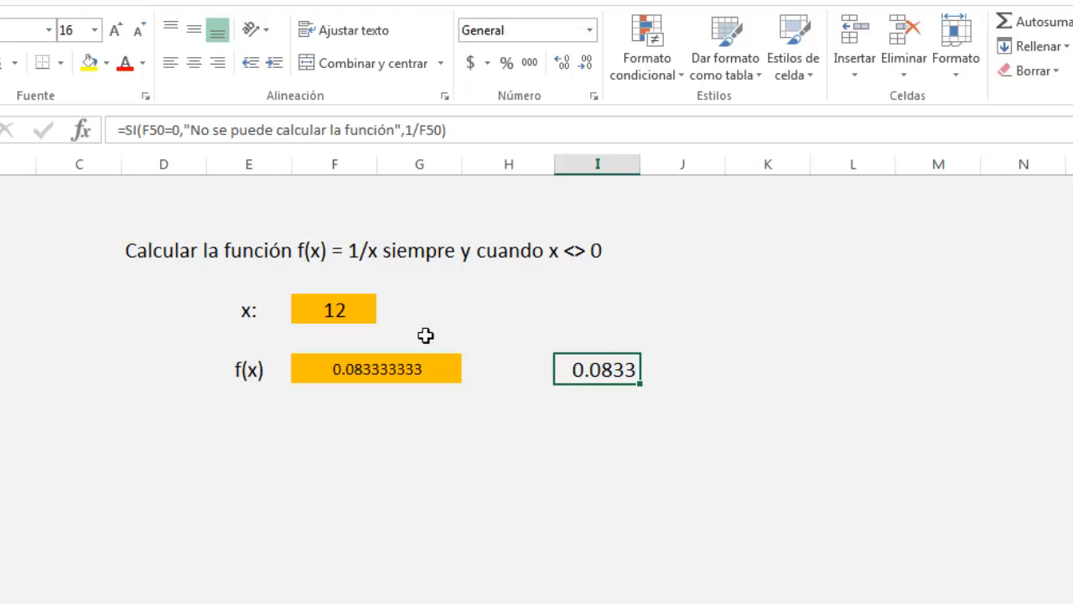
Step: Test the f(x) formula with a negative number by setting x in F50 to -4
click(319, 310)
text(-4)
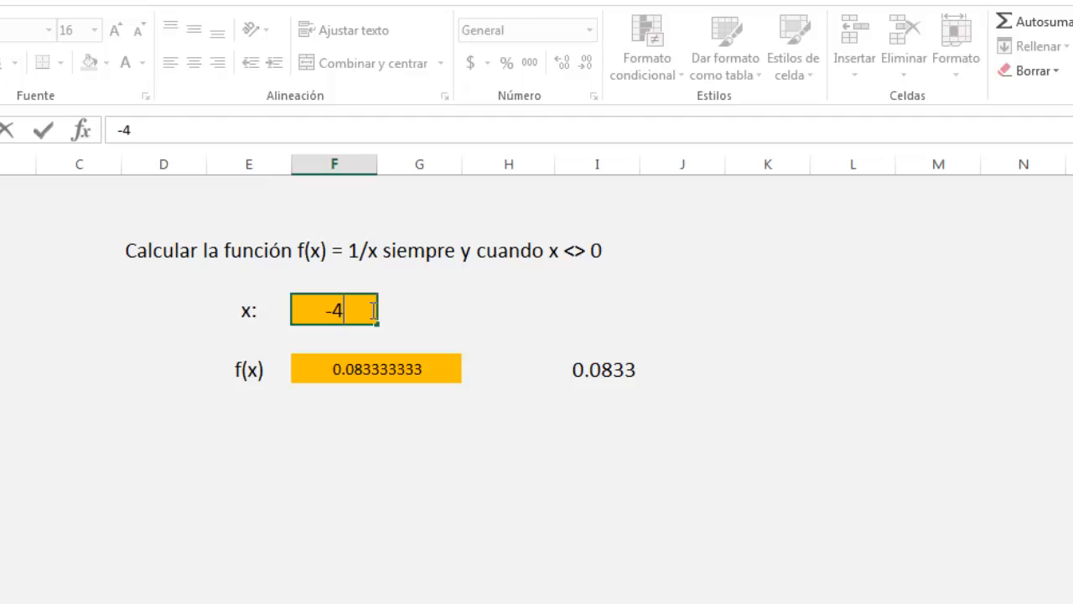
key(Return)
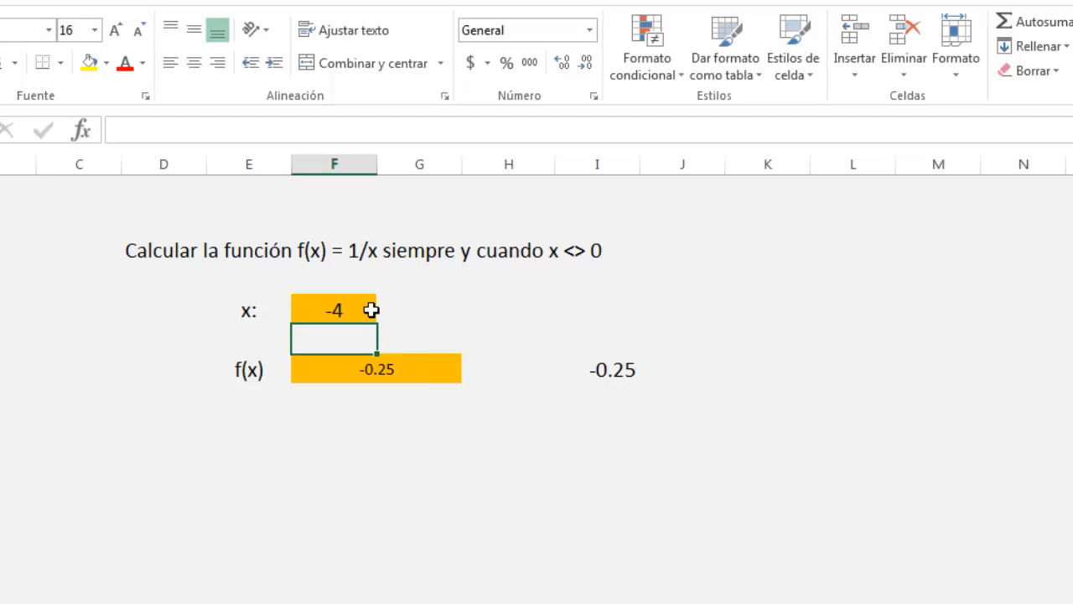
Step: Review the arguments of the column I formula for f(x), including its false value, and leave it unchanged
double_click(615, 369)
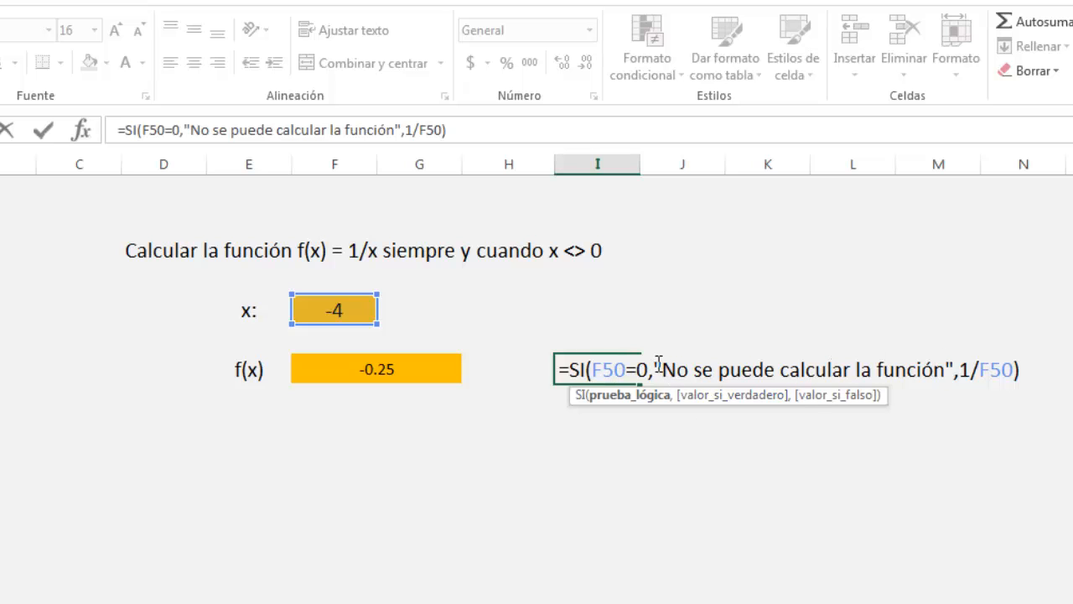
click(964, 369)
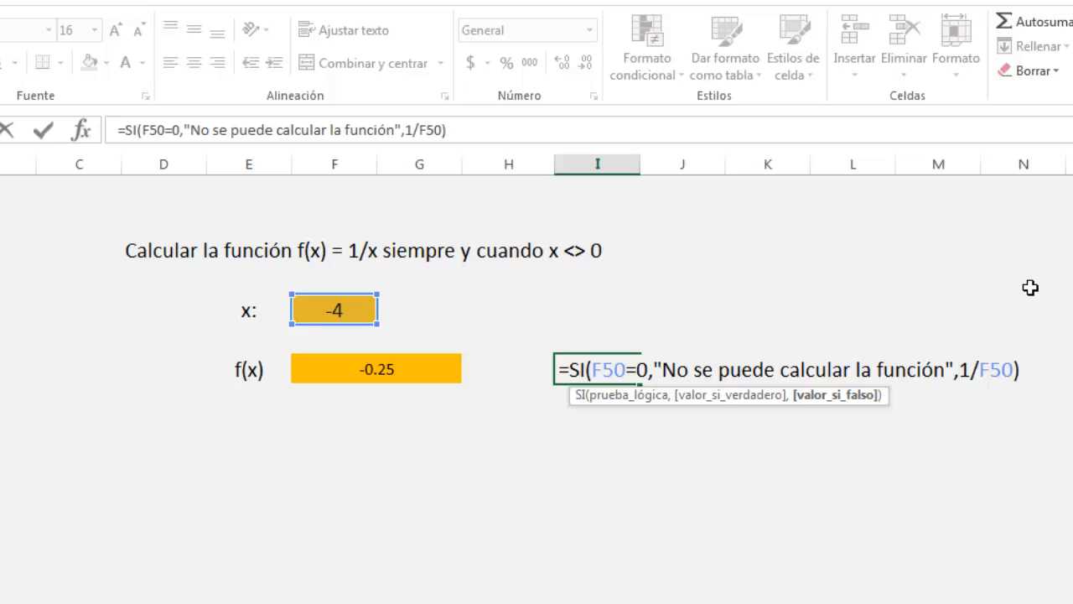
key(Return)
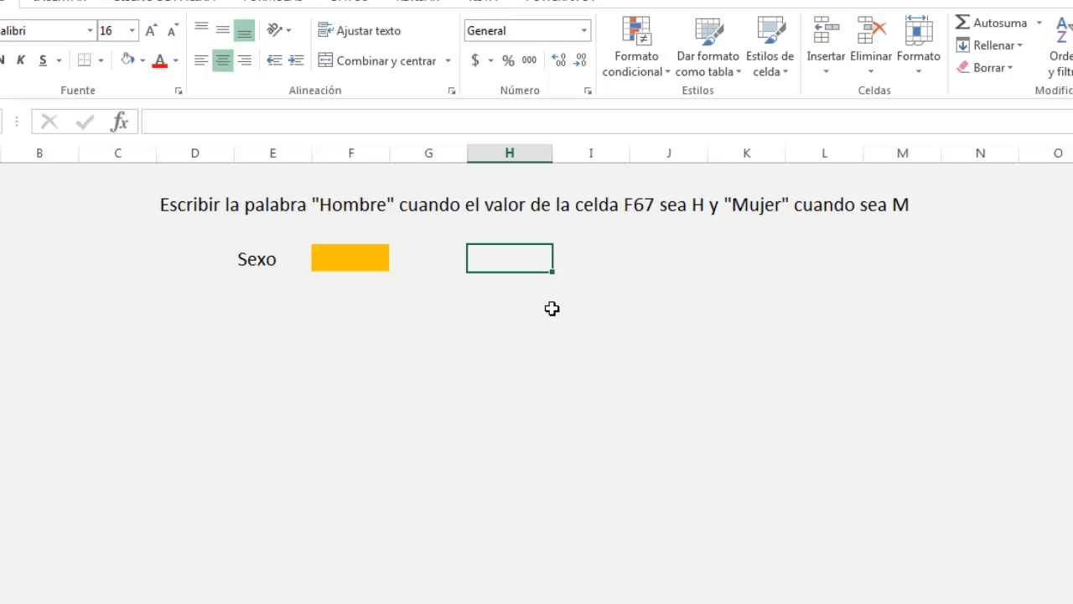
Step: Start an SI formula in the bordered cell H67 of the Sexo exercise that tests whether F67 equals "H"
click(342, 267)
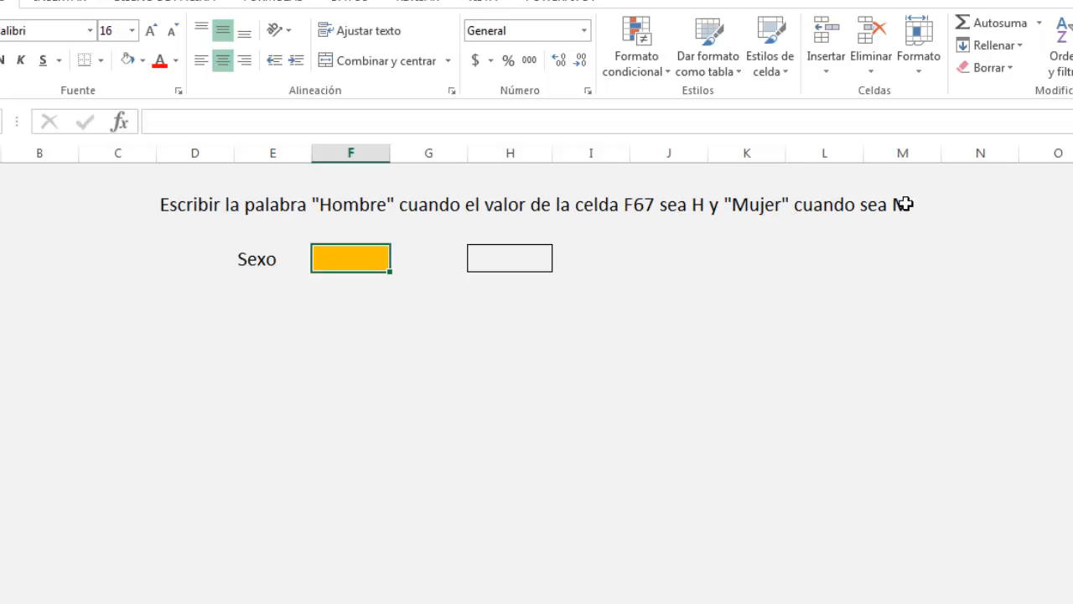
click(526, 269)
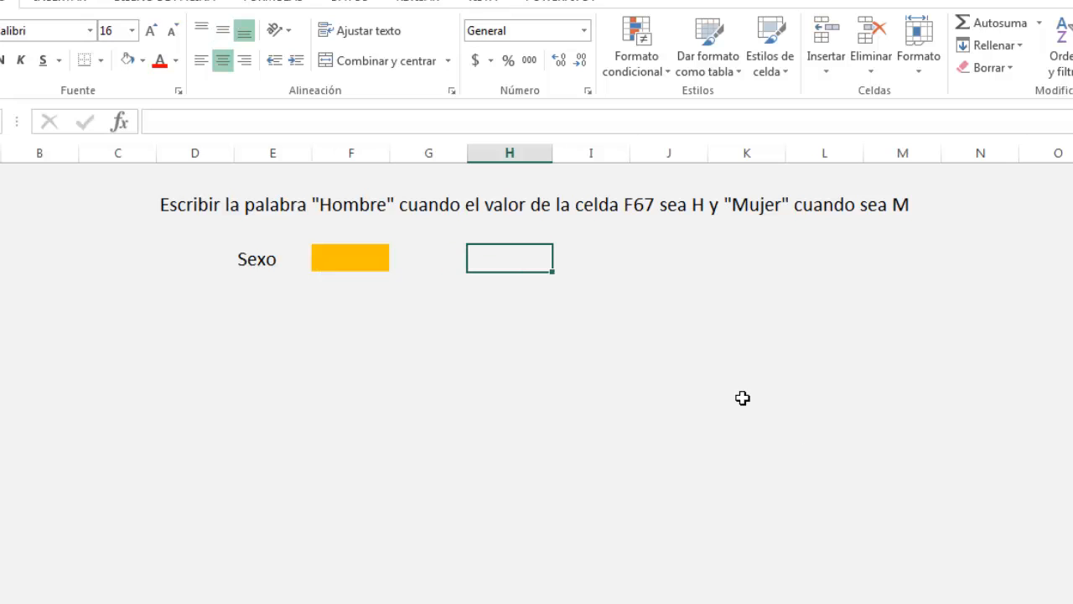
text(=si()
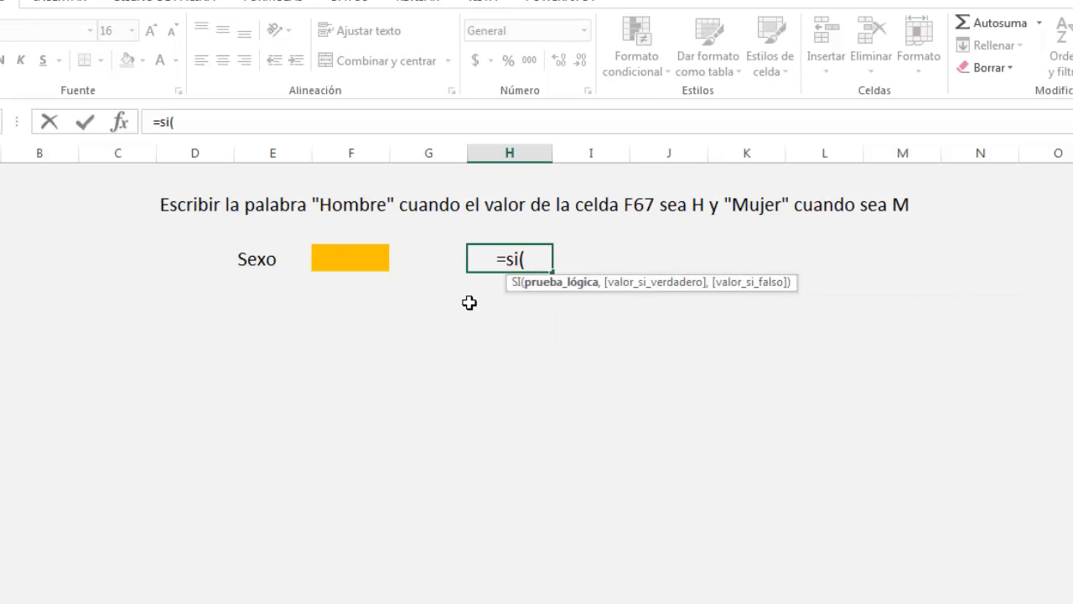
click(338, 265)
text(=")
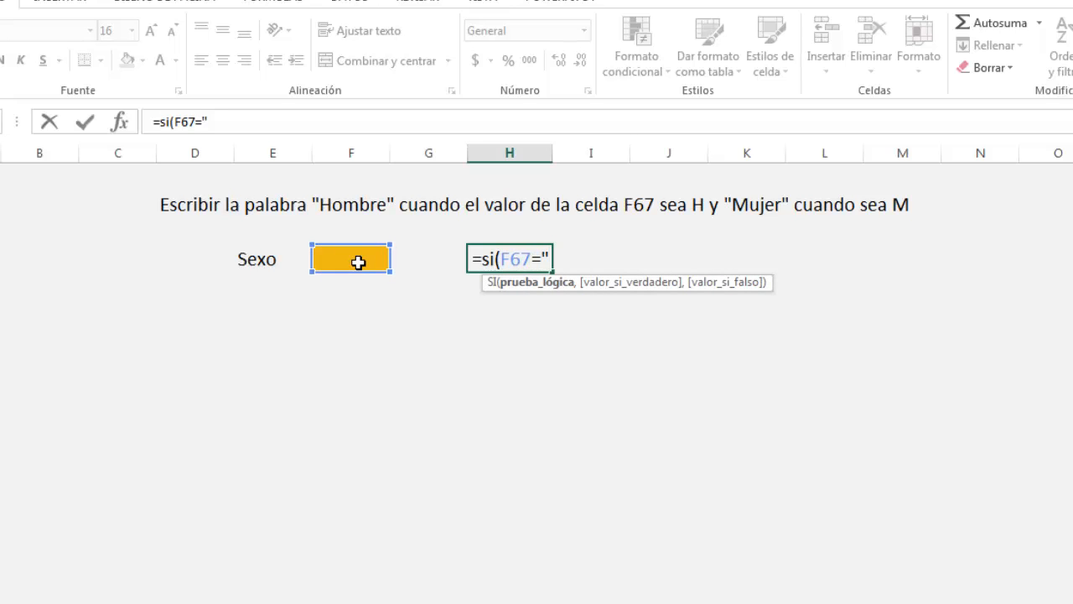
text(H)
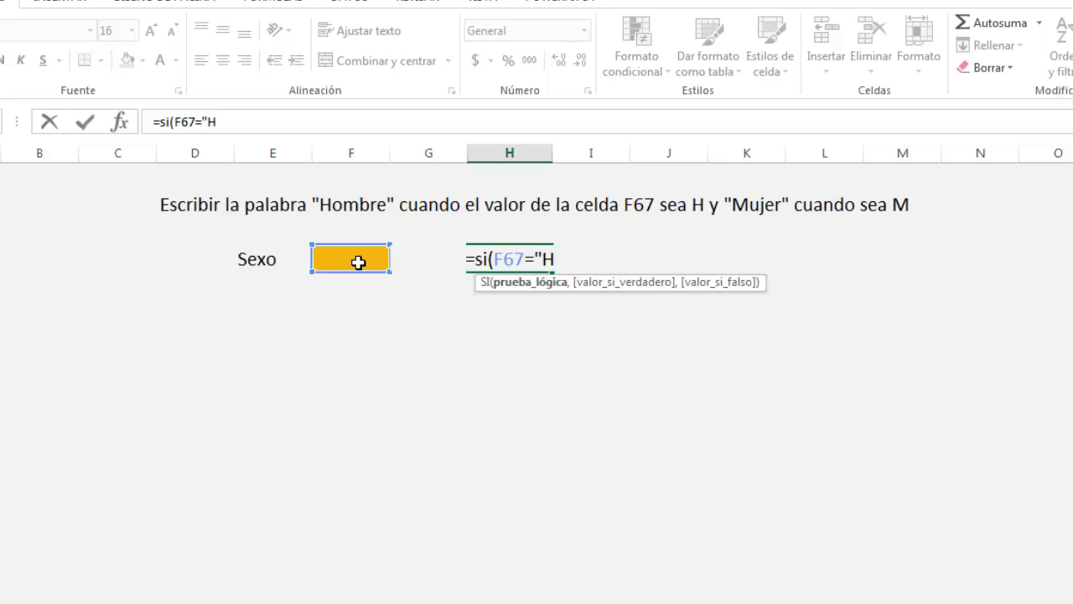
Step: Complete the H67 formula with "Hombre" as the true value and "Mujer" as the false value
text(",")
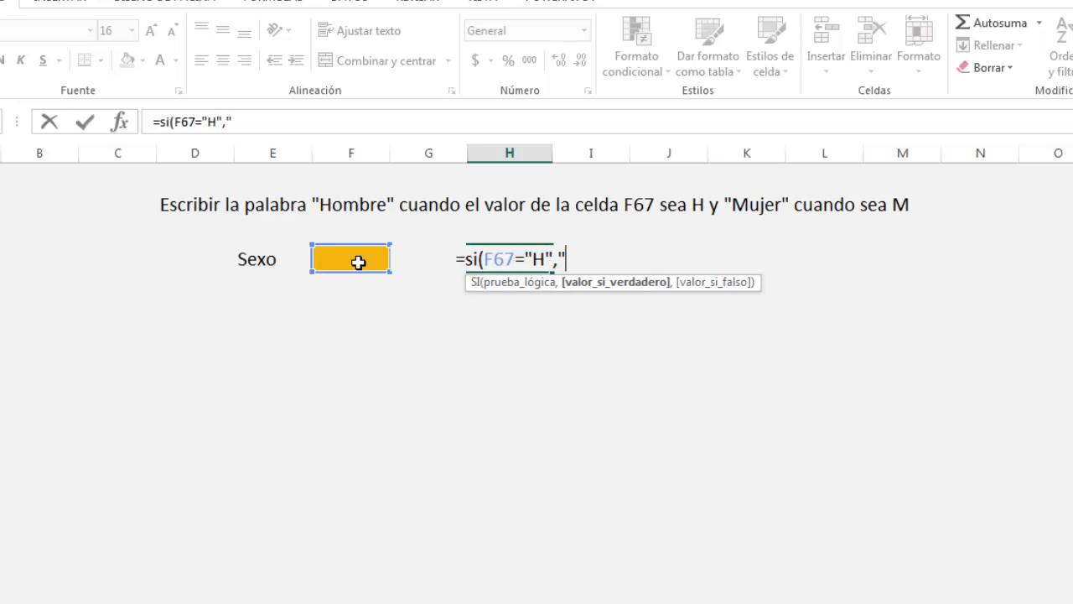
text(Hombre)
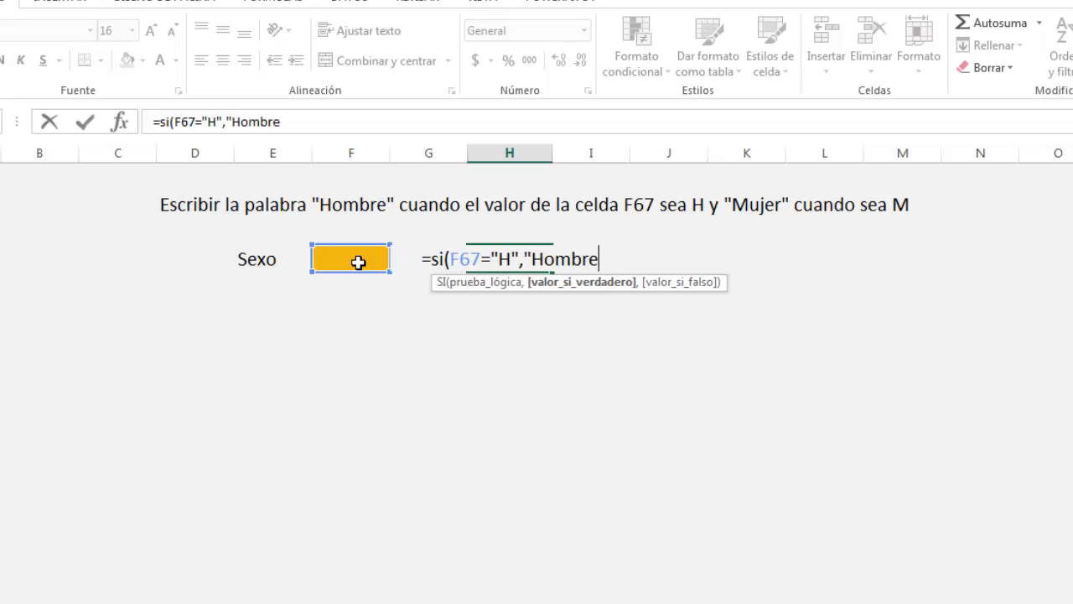
text(",)
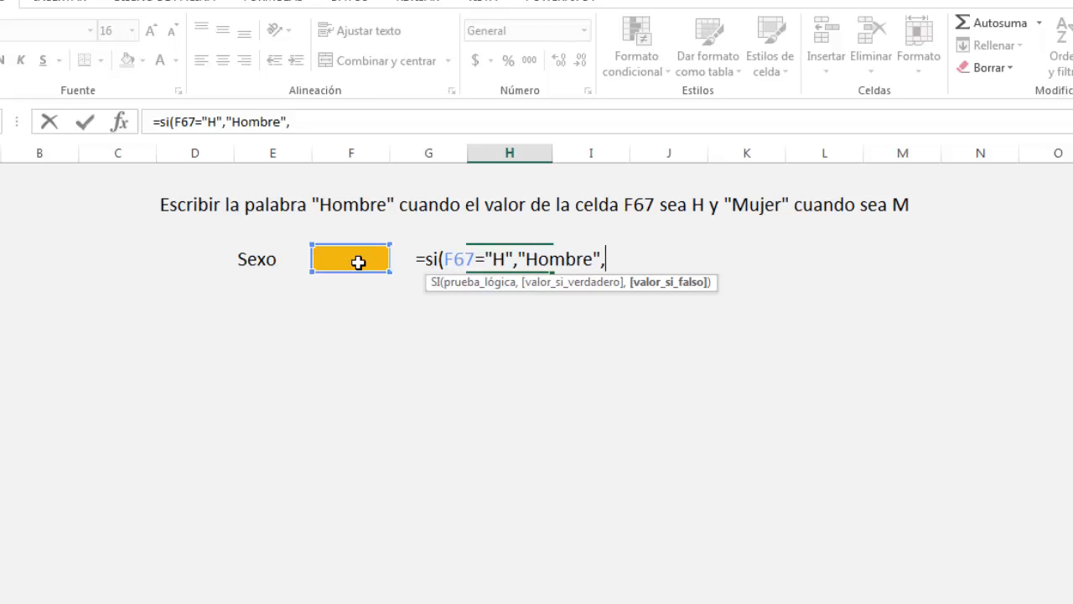
text("Mujer")
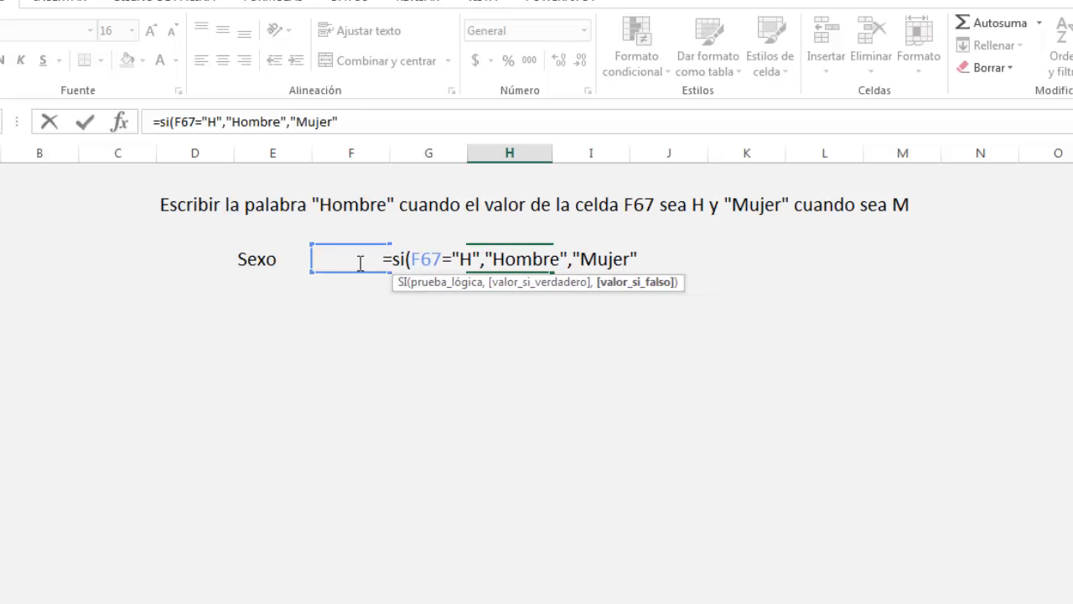
text())
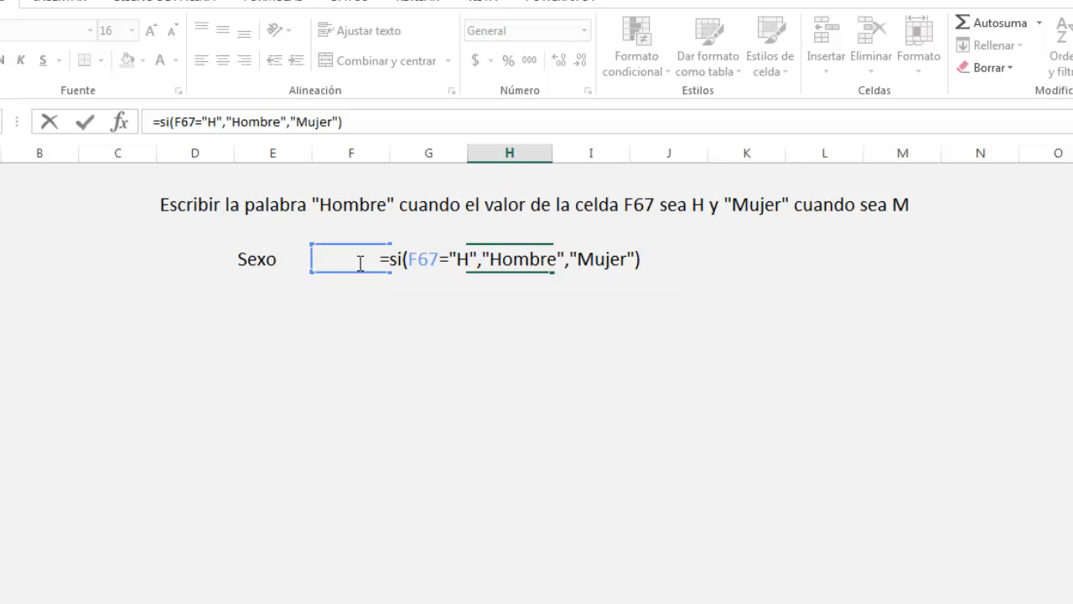
key(Return)
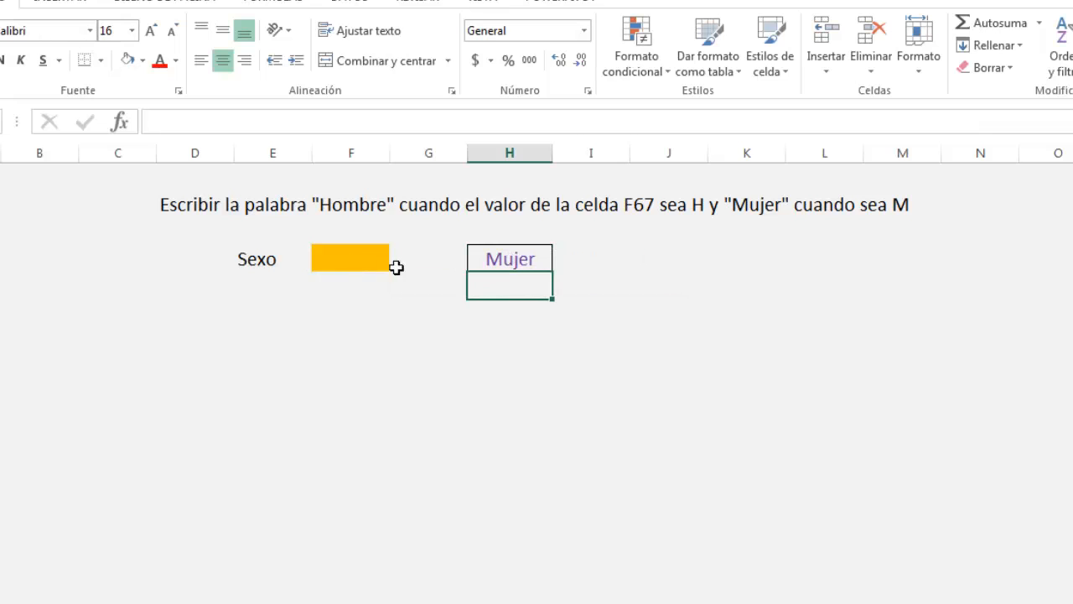
Step: Review the arguments of the H67 formula, including its "H" test and the "Hombre" and "Mujer" values, and leave it unchanged
click(527, 260)
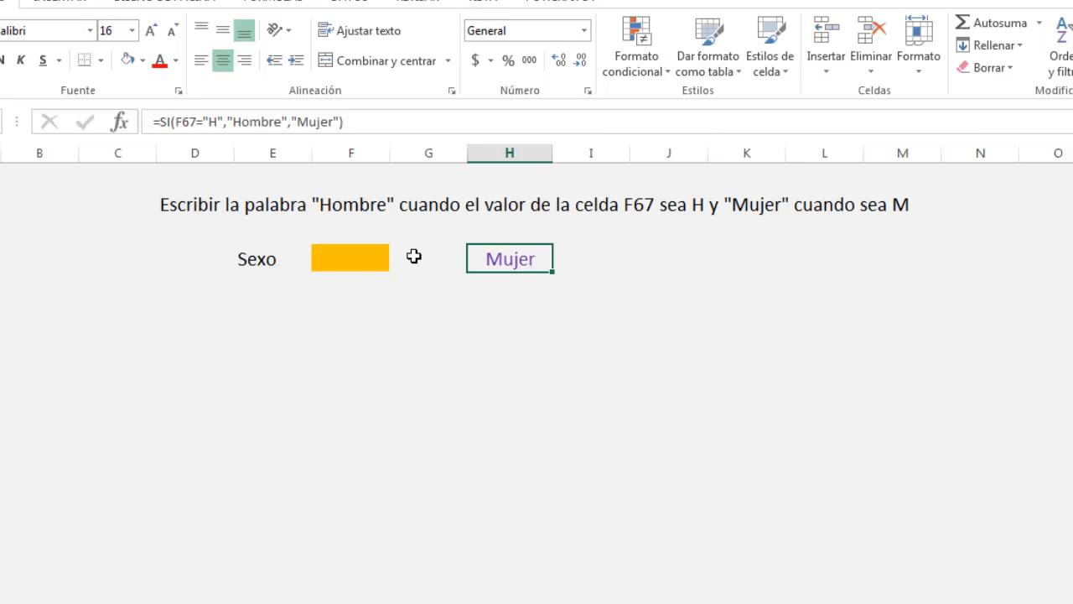
double_click(515, 259)
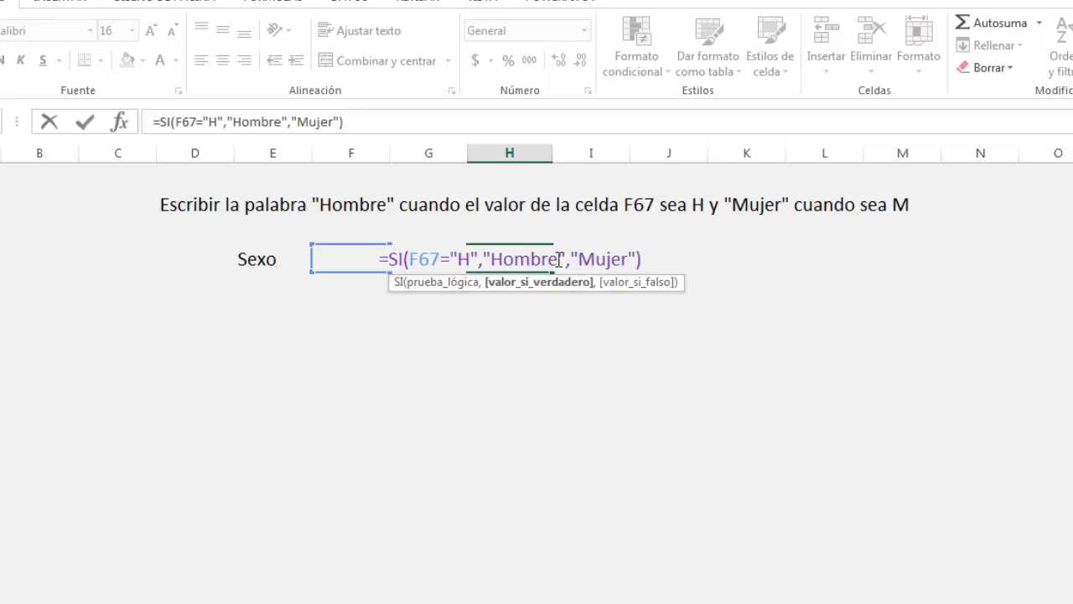
drag(577, 259, 634, 261)
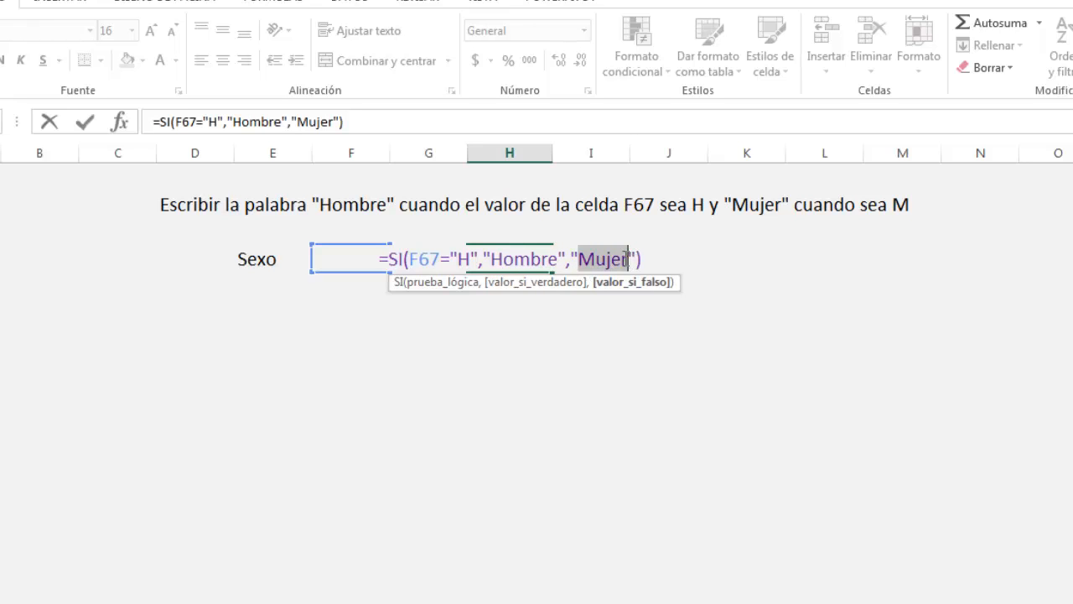
double_click(462, 259)
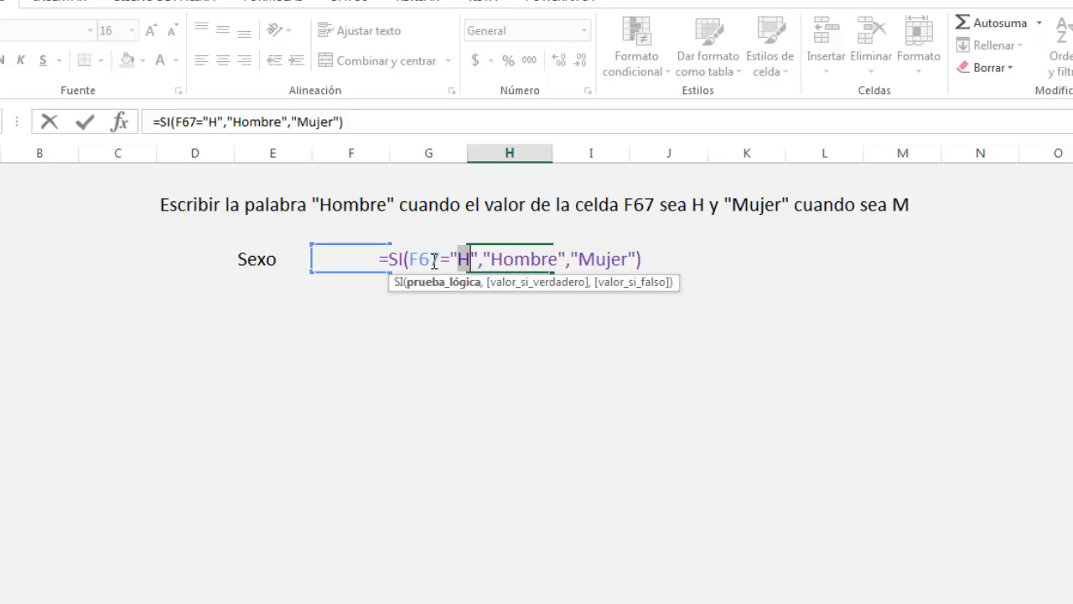
drag(492, 256, 560, 264)
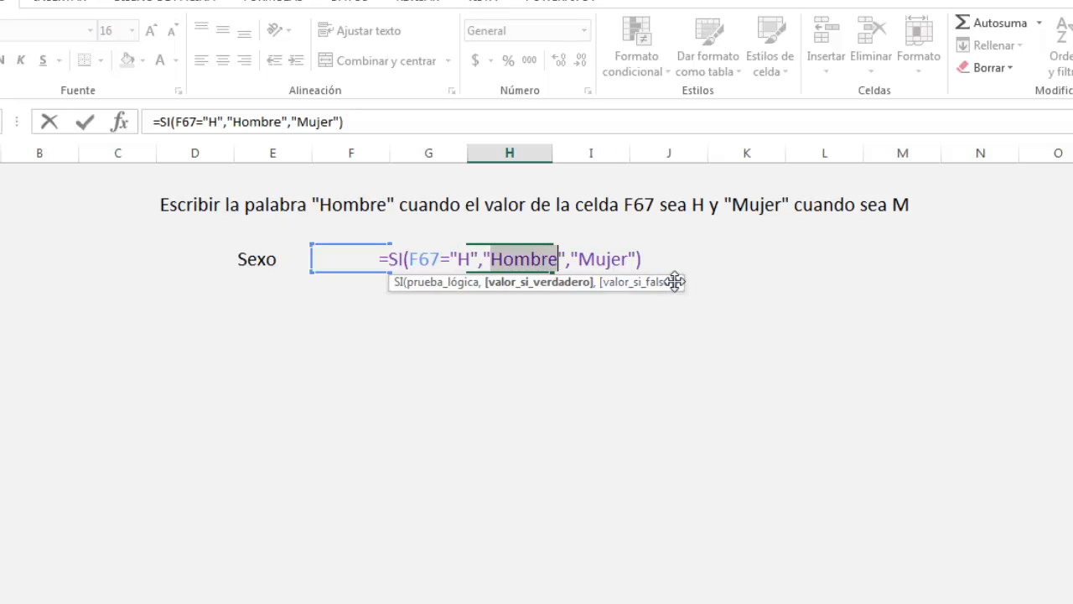
key(Escape)
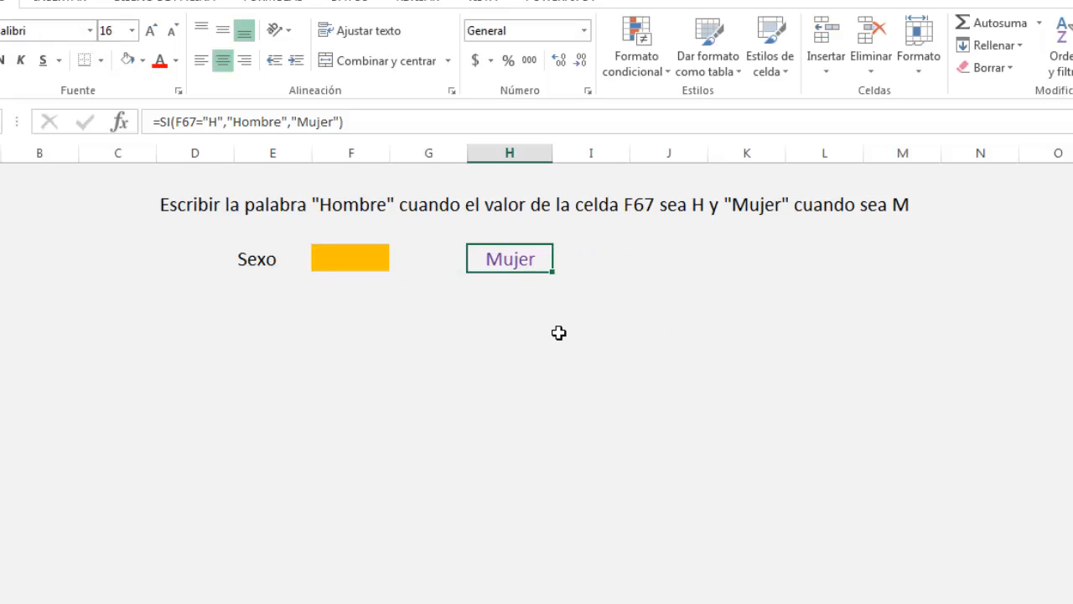
Step: Test the H67 formula by entering H in F67 and replacing it with the arbitrary text dlksf
click(341, 258)
text(H)
key(Return)
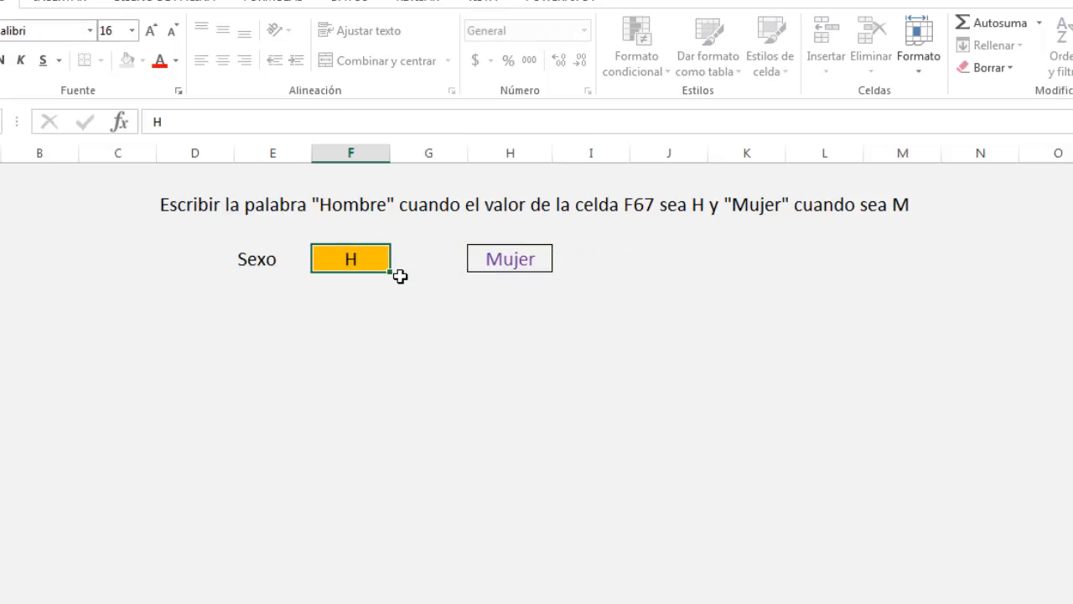
key(Up)
text(dlksf)
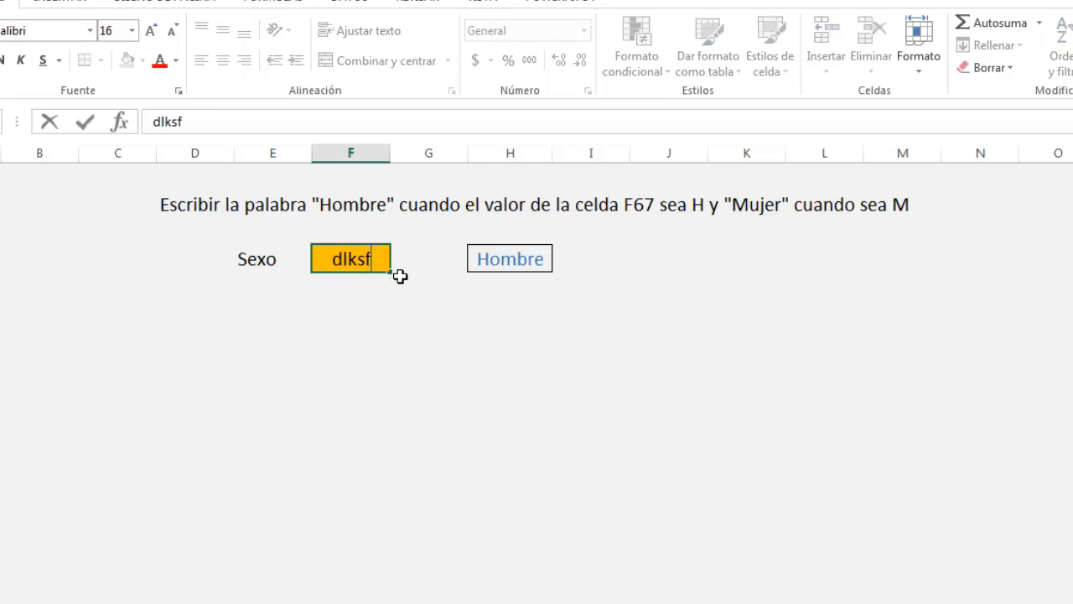
key(Return)
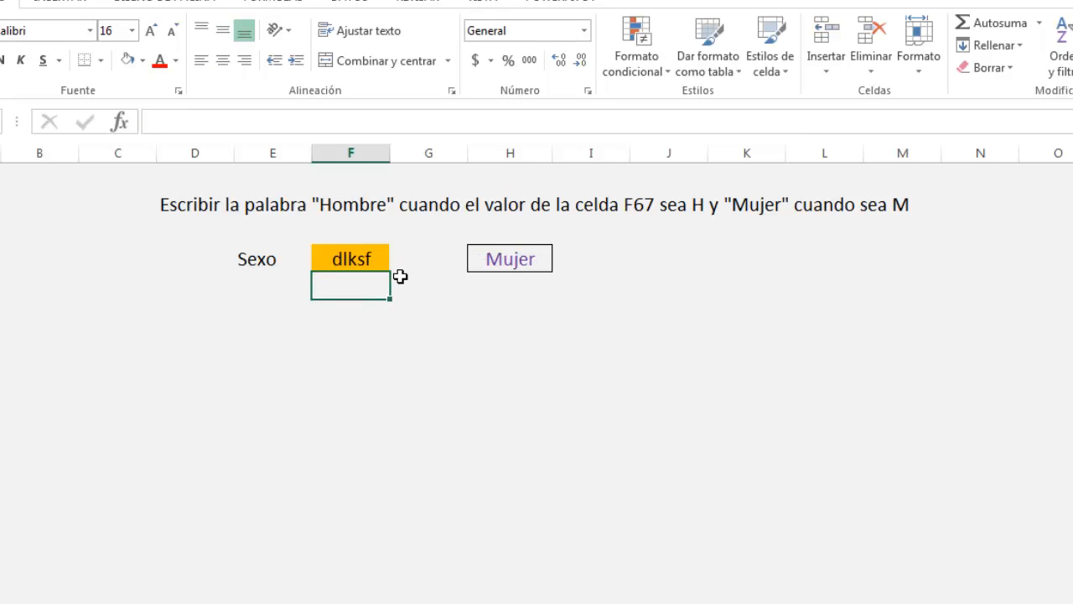
Step: Test the H67 formula with both valid codes by setting F67 to M and then to H
key(Up)
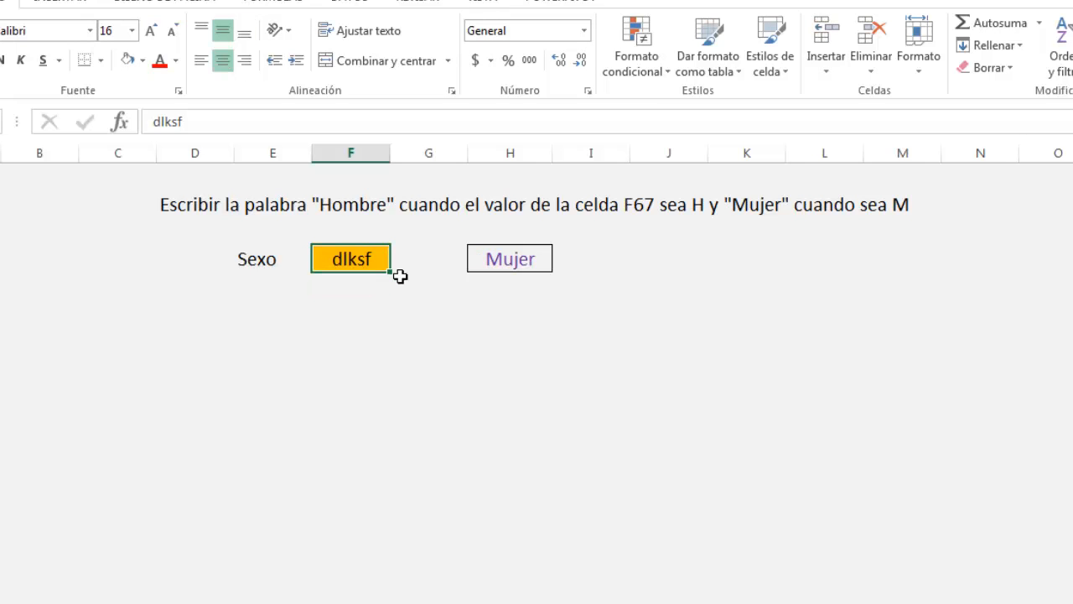
text(M)
key(Return)
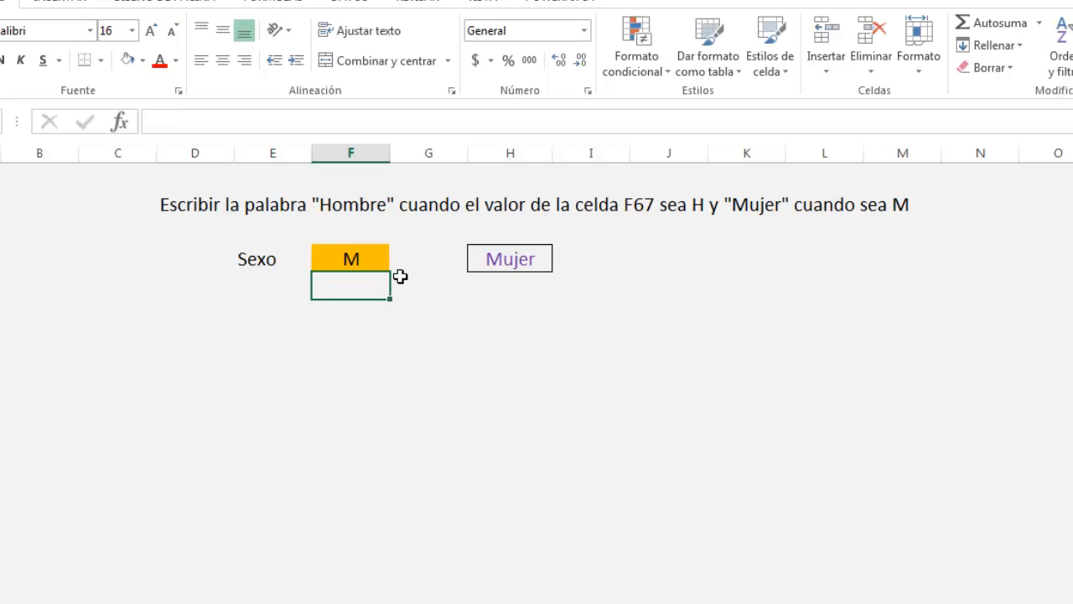
key(Up)
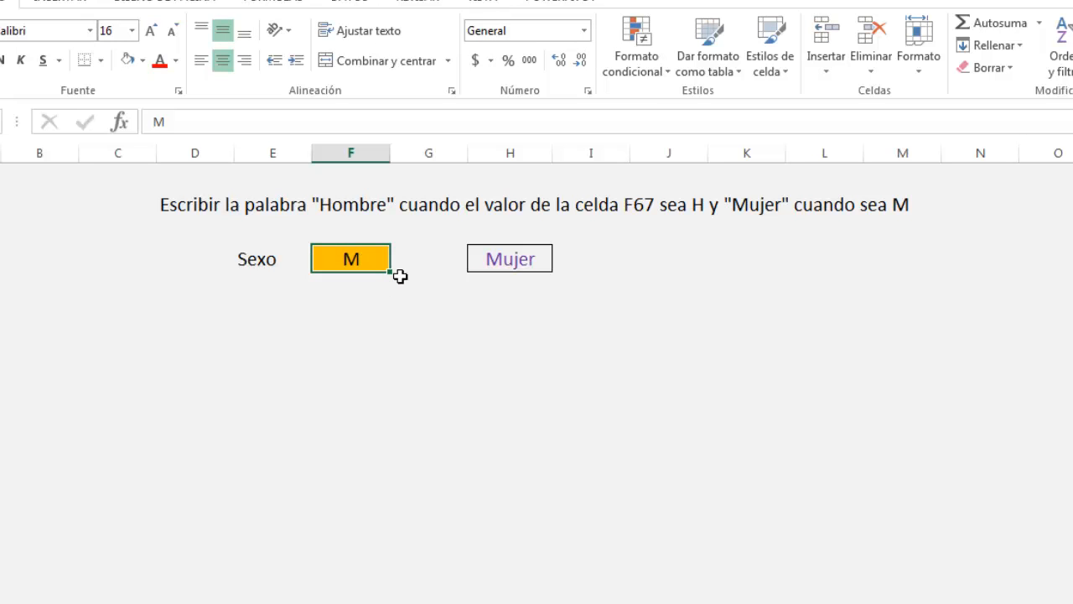
text(H)
key(Return)
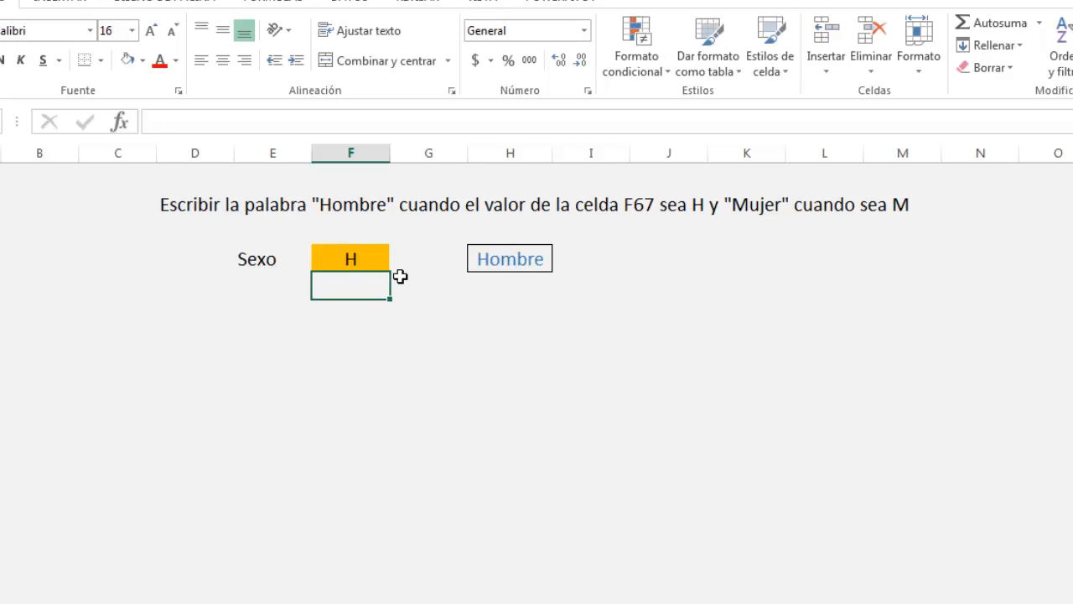
Step: Test the H67 formula with a numeric code by setting F67 to 939
key(Up)
text(939)
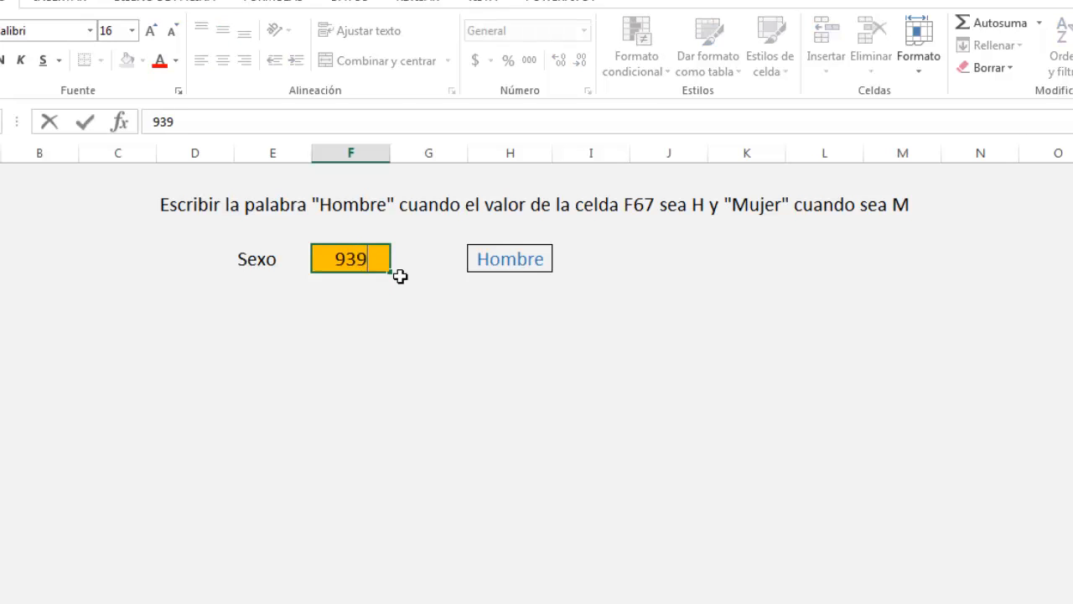
key(Return)
key(Up)
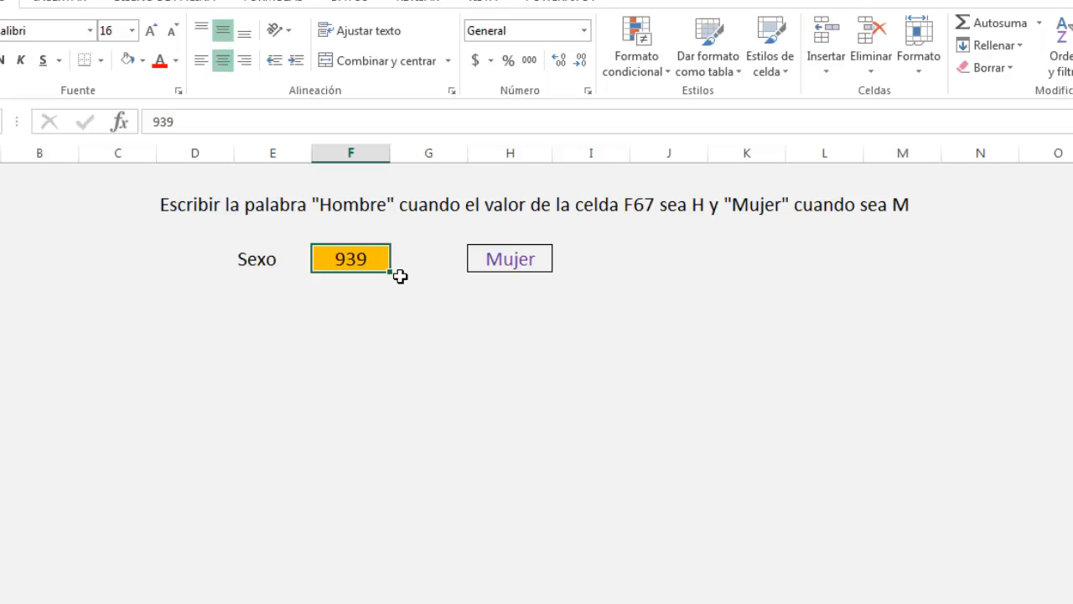
Step: Start a replacement SI formula in H67 that tests F67="H" and gives "Hombre" as the true value
key(Right)
key(Right)
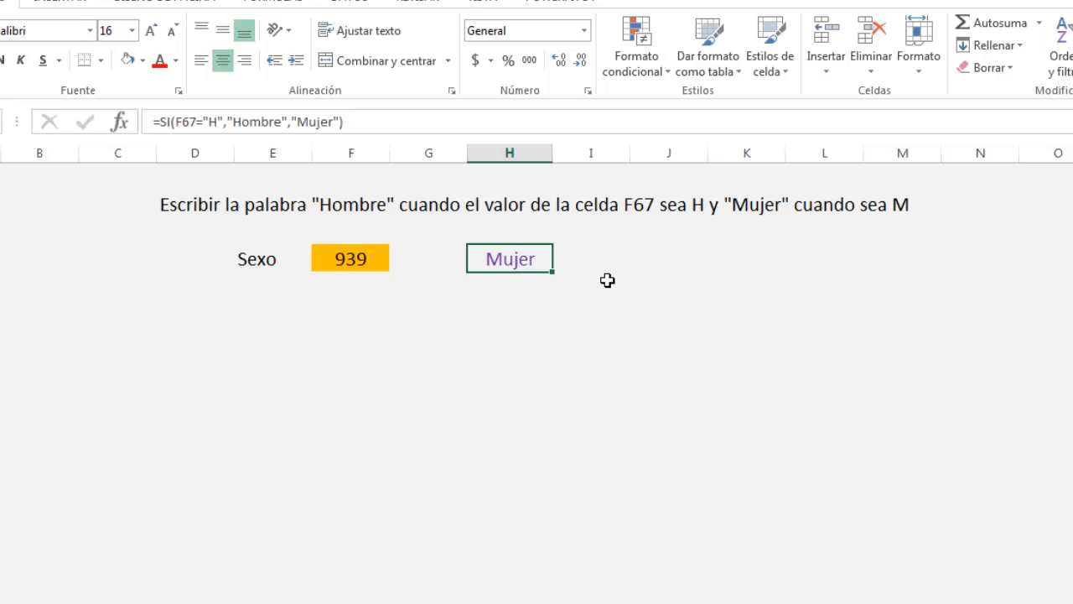
text(=si()
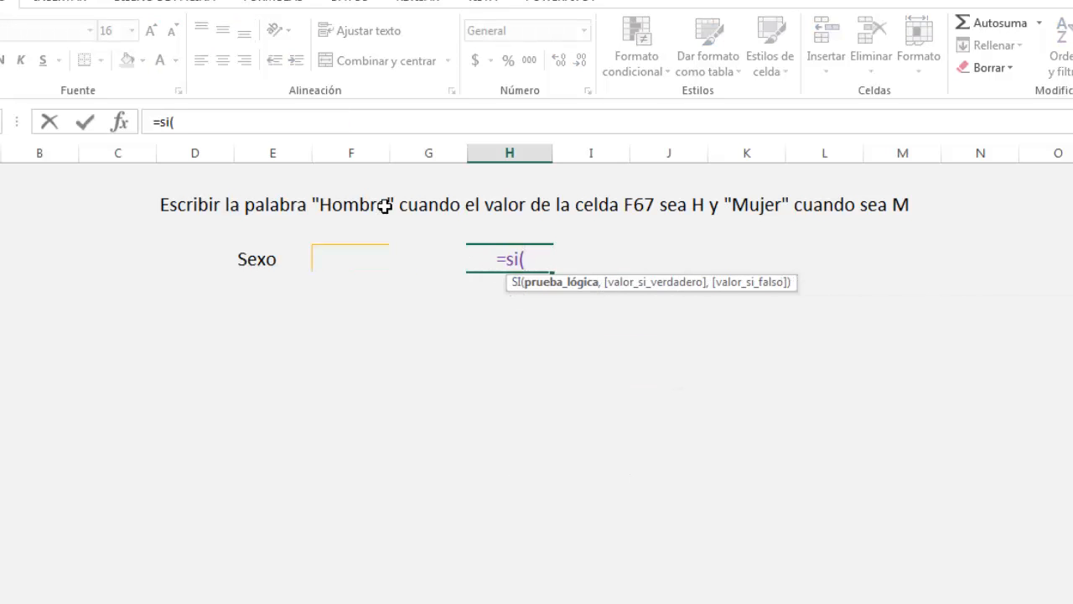
click(361, 257)
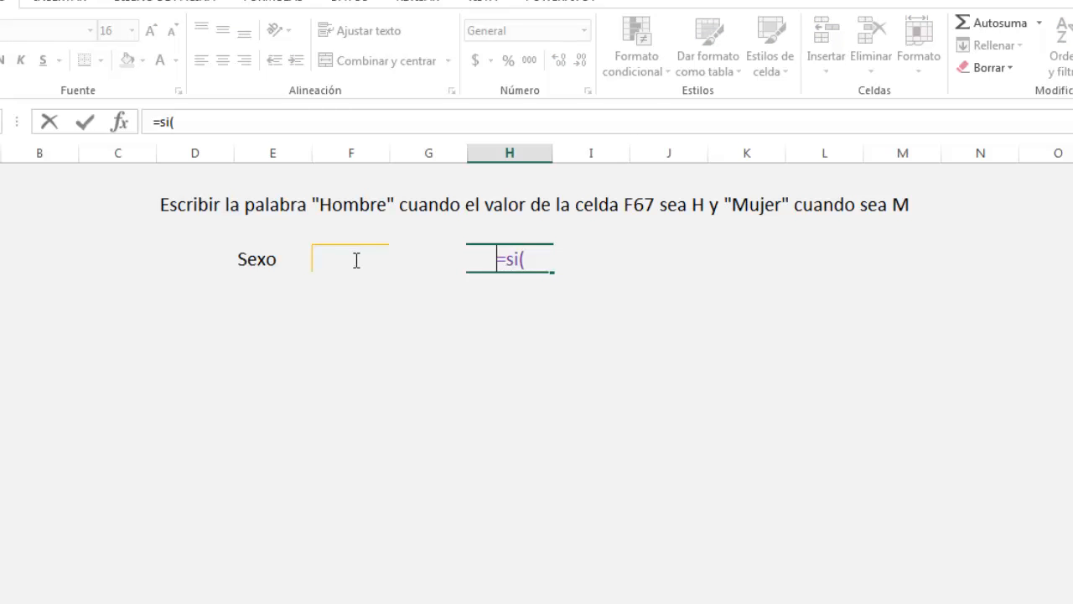
click(541, 258)
text(f67)
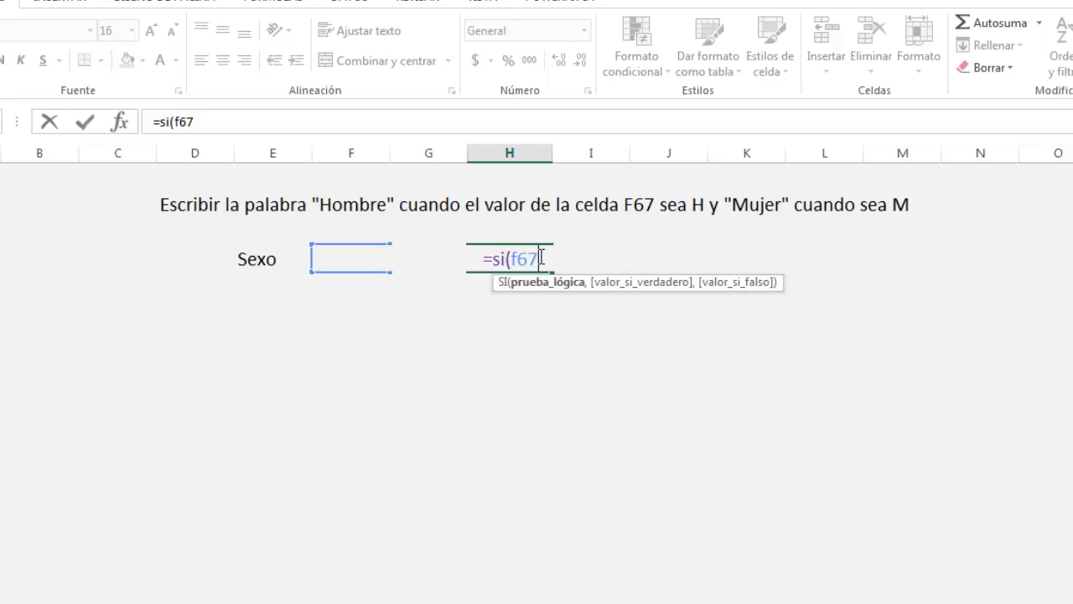
text(="H)
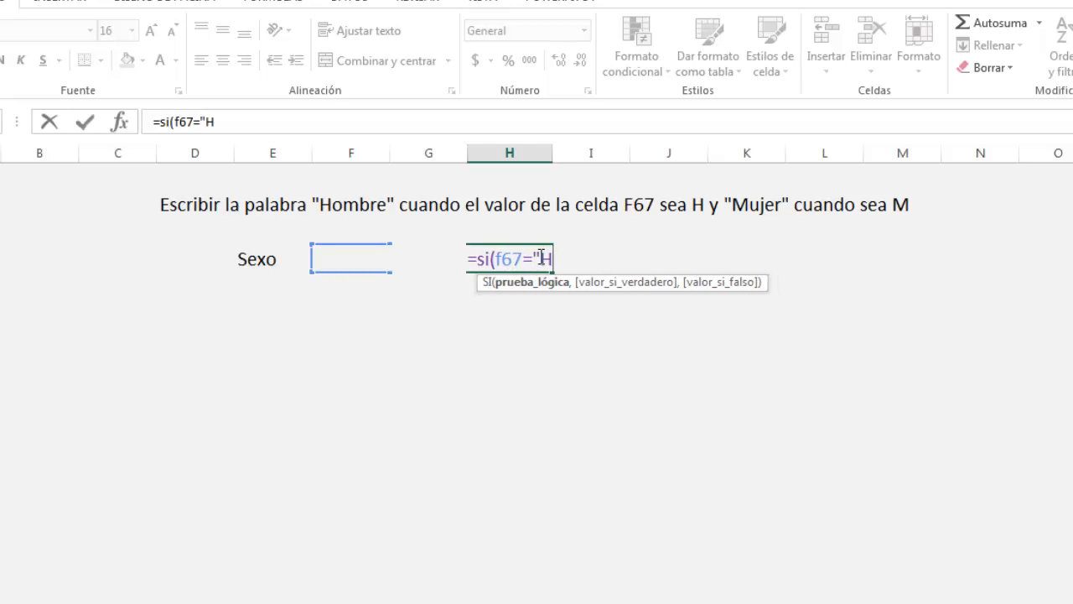
text(",")
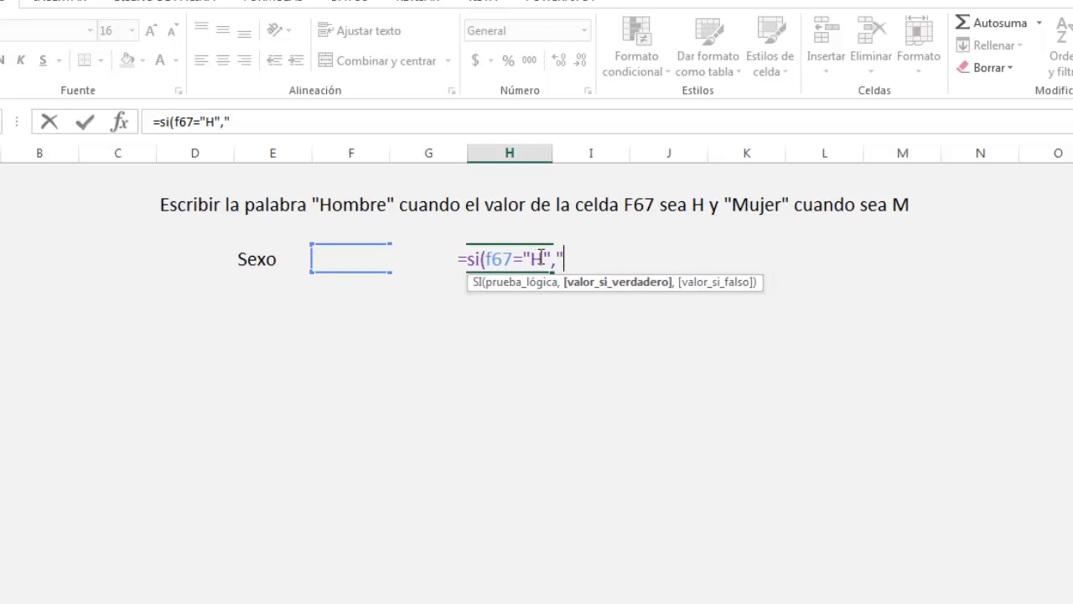
text(M)
key(BackSpace)
text(Hombre",)
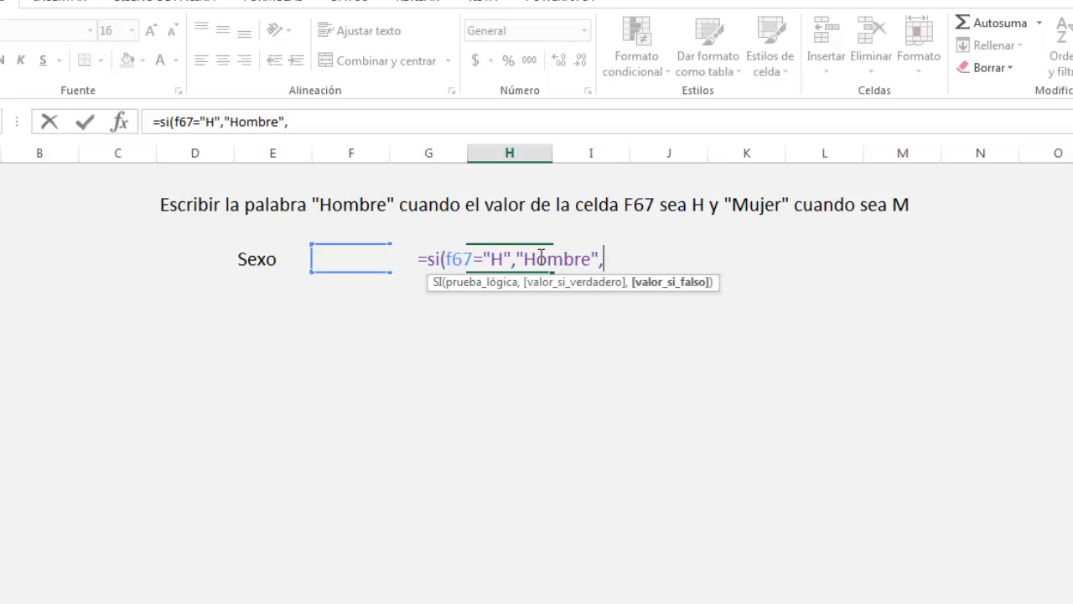
Step: Nest a second SI as the false value of the H67 formula, testing F67="M" with "Mujer" as its true value
text(s)
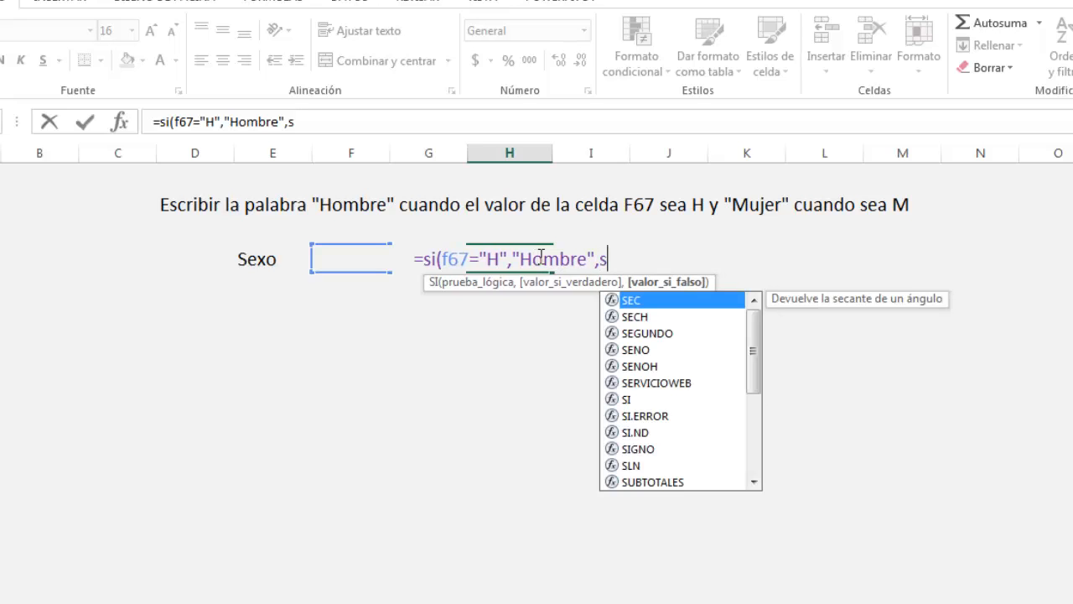
text(i)
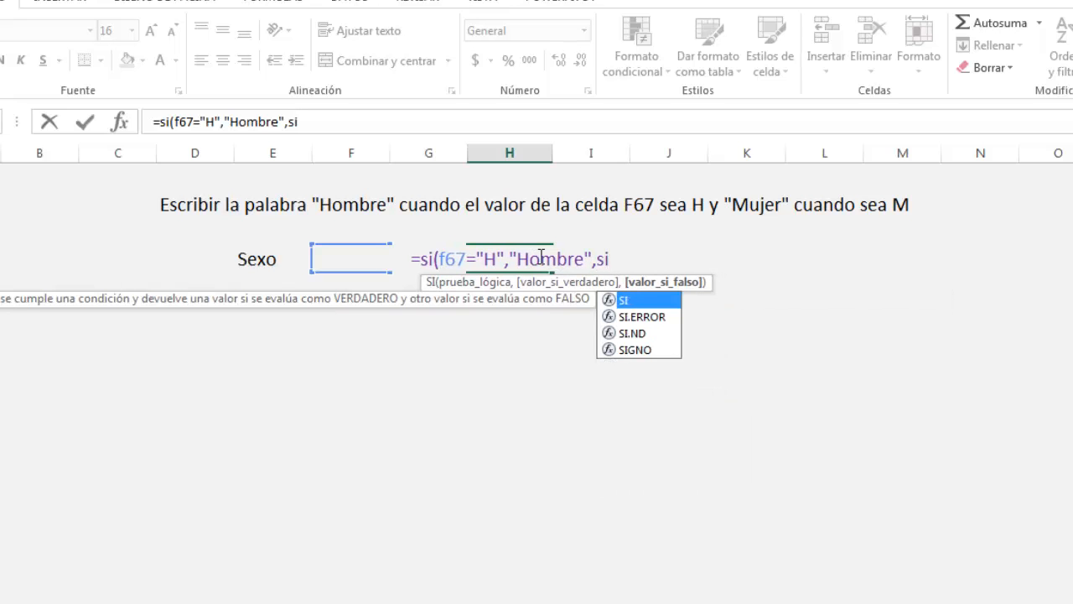
text(()
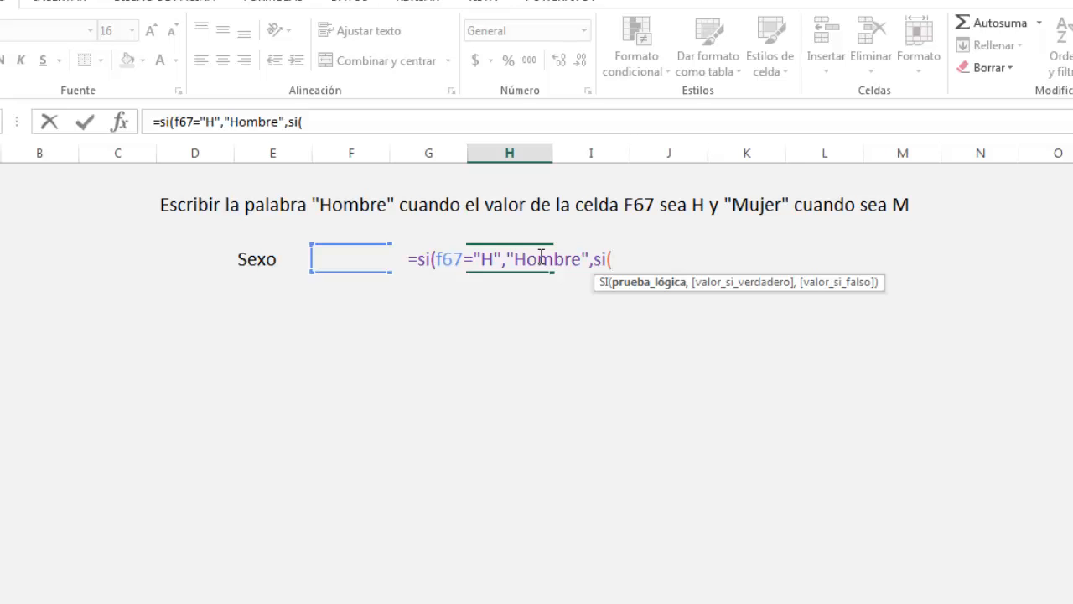
text(f67)
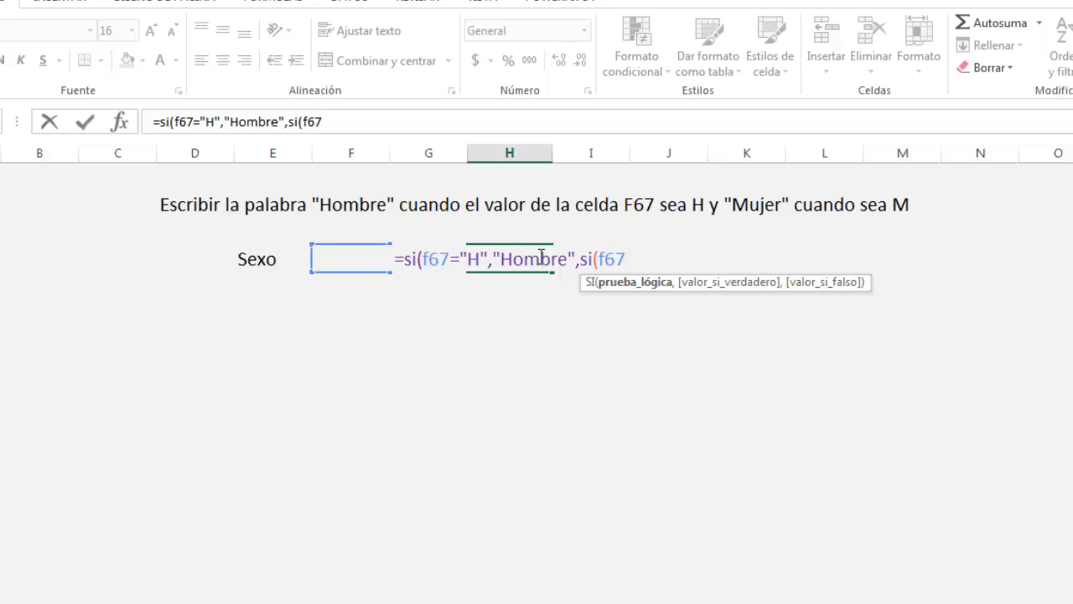
text(="M",)
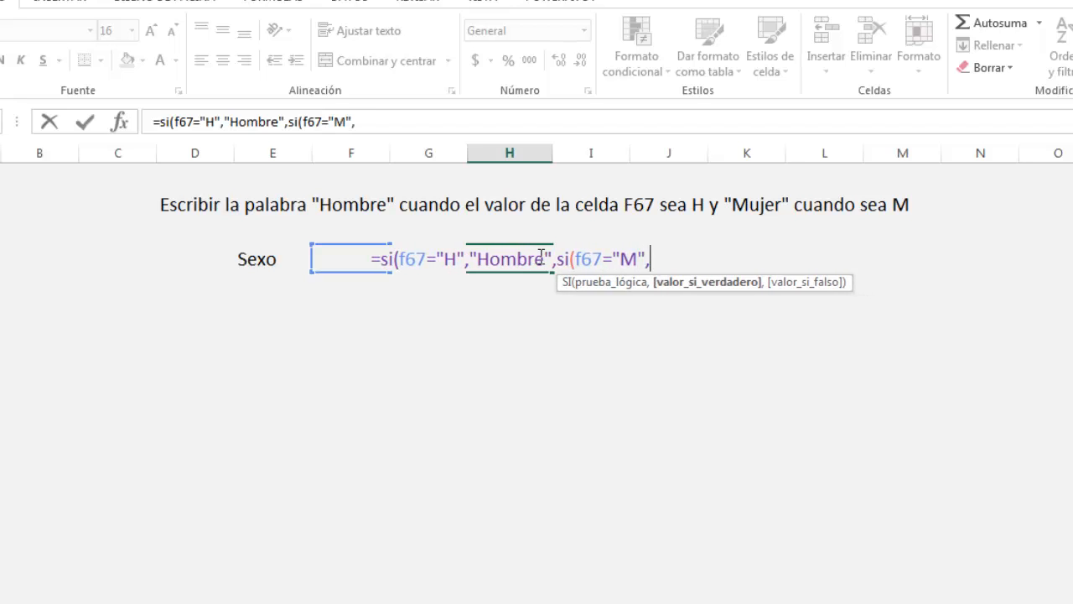
text(")
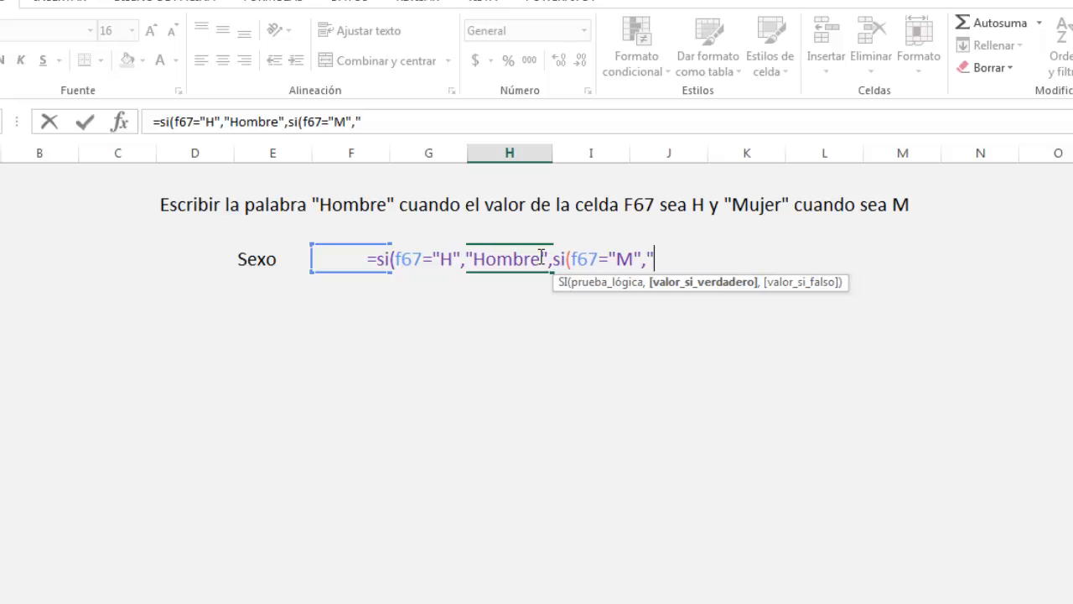
text(Mujer)
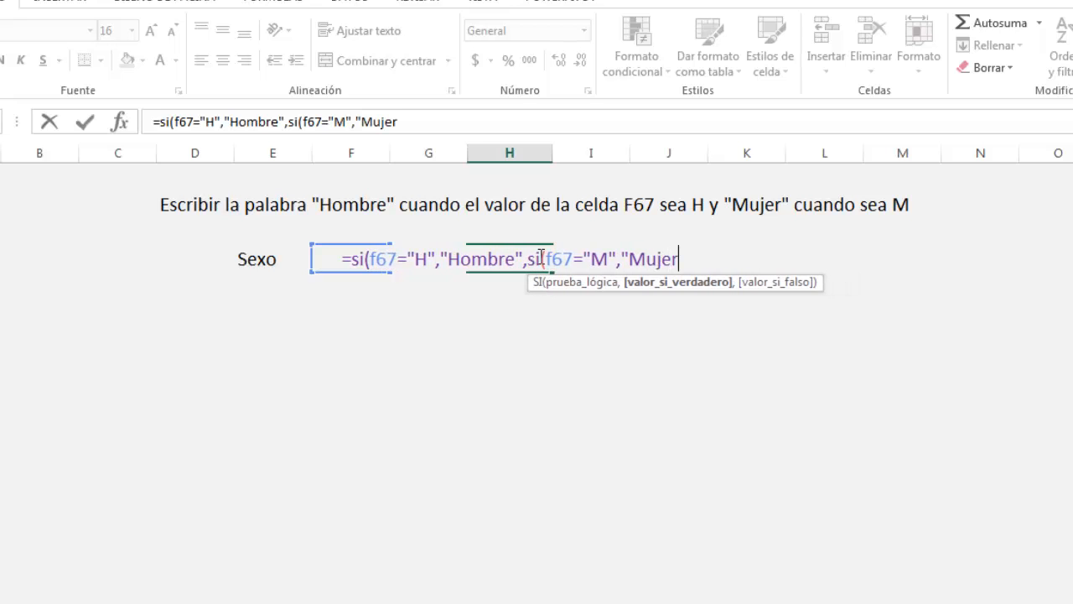
text(")
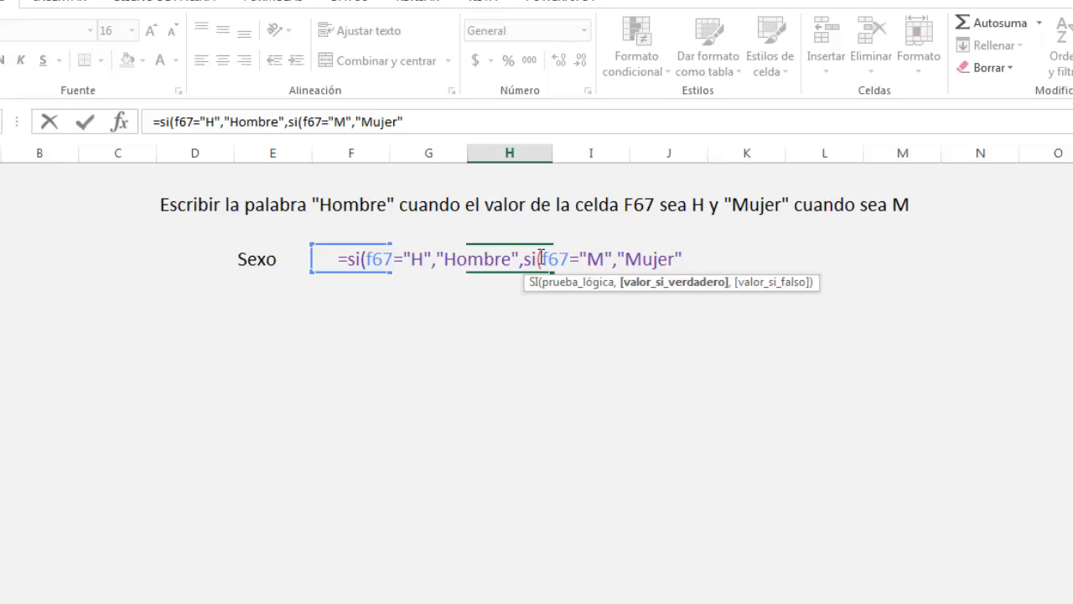
Step: Complete the nested H67 formula with "No determinado" as the inner false value, closing both SI functions
text(,)
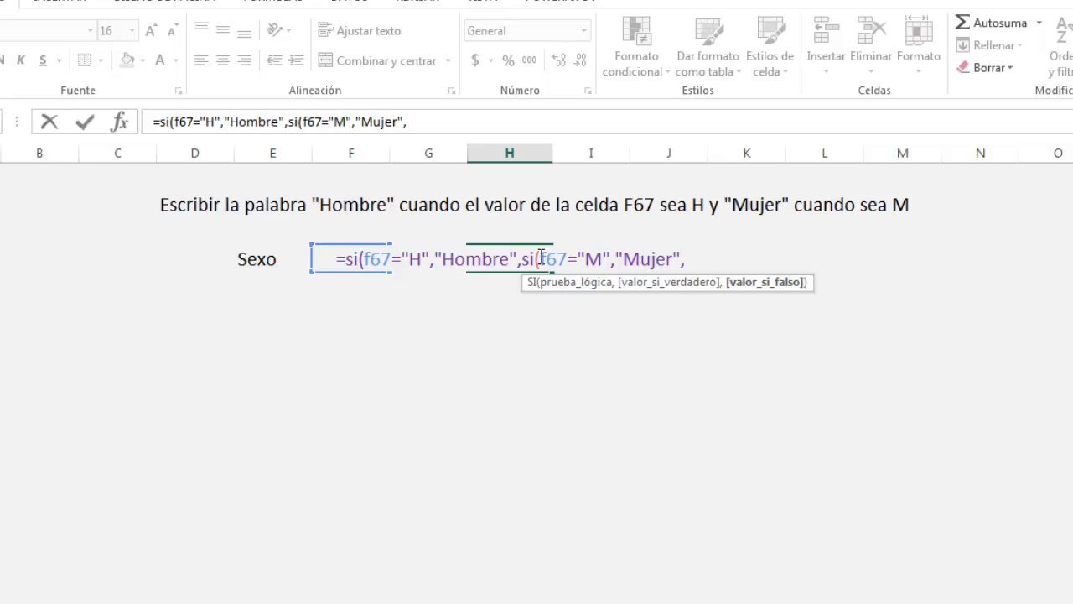
text("No determinado")
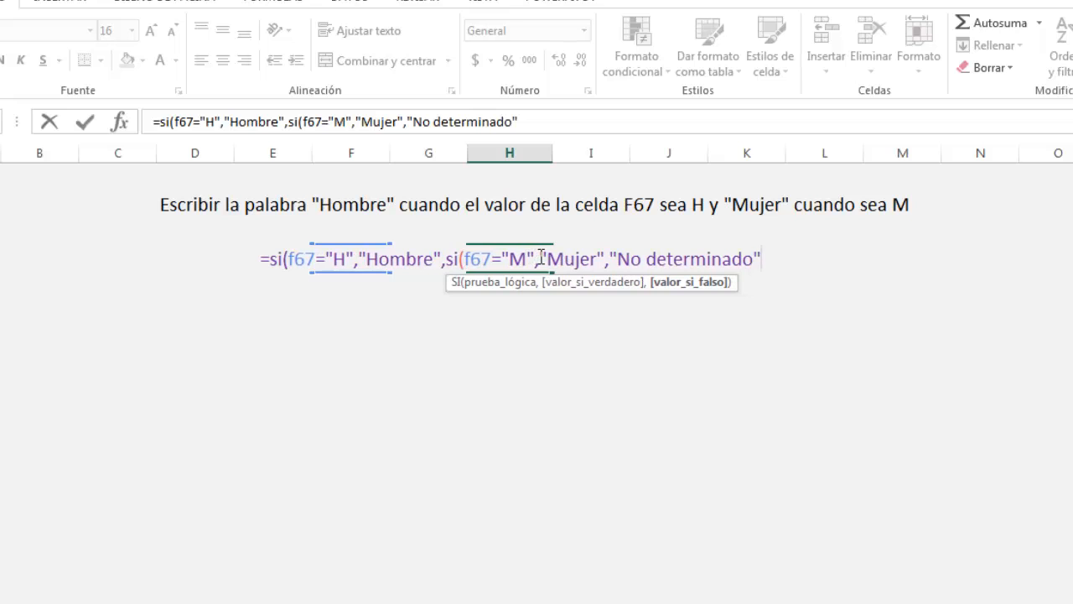
text())
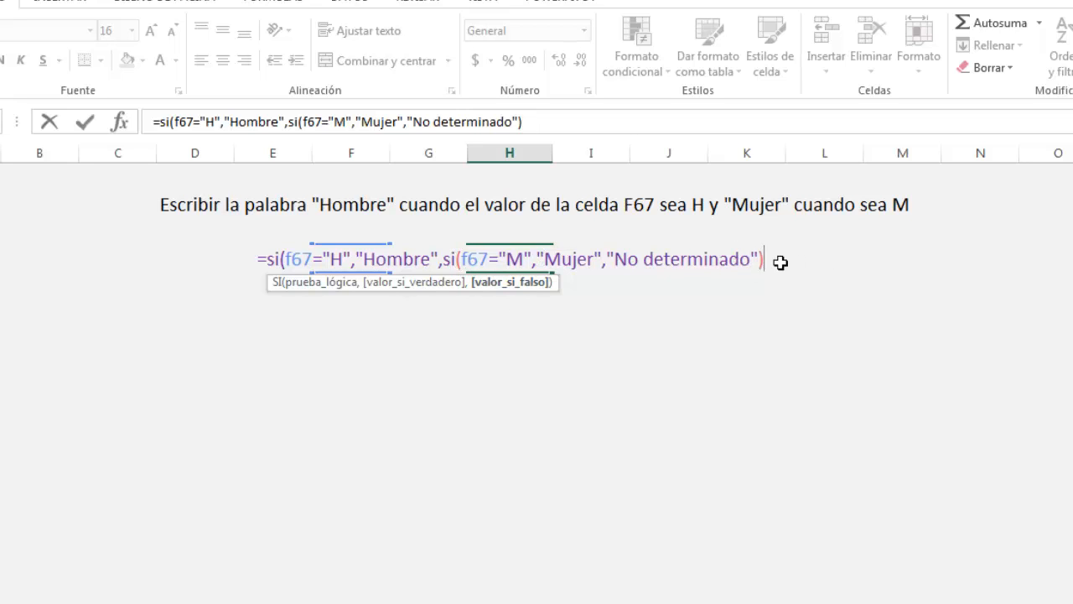
text())
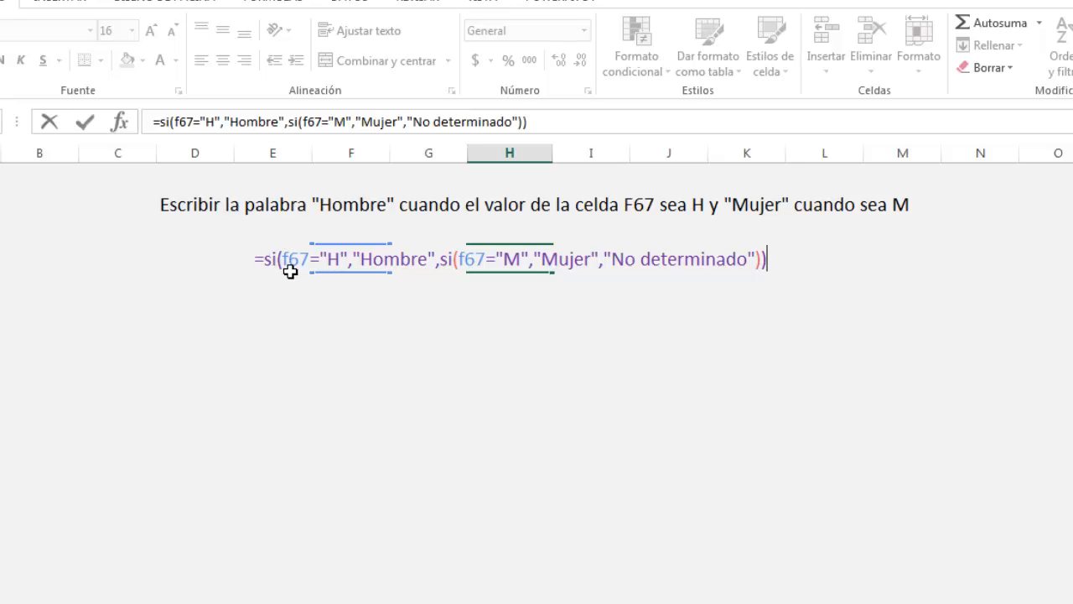
key(Return)
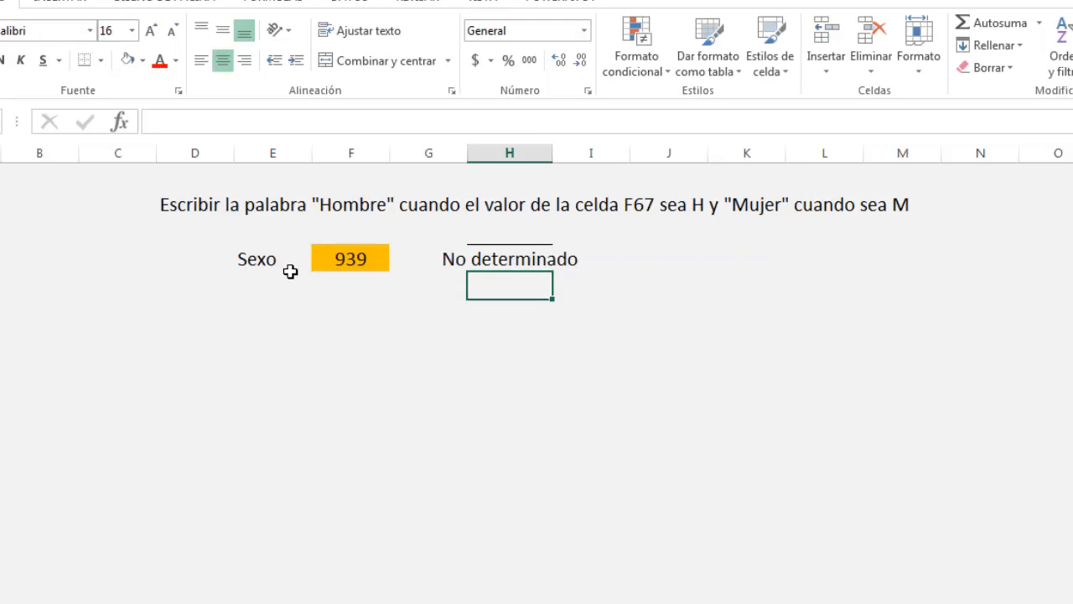
Step: Left-align the contents of the result cell H67
key(Up)
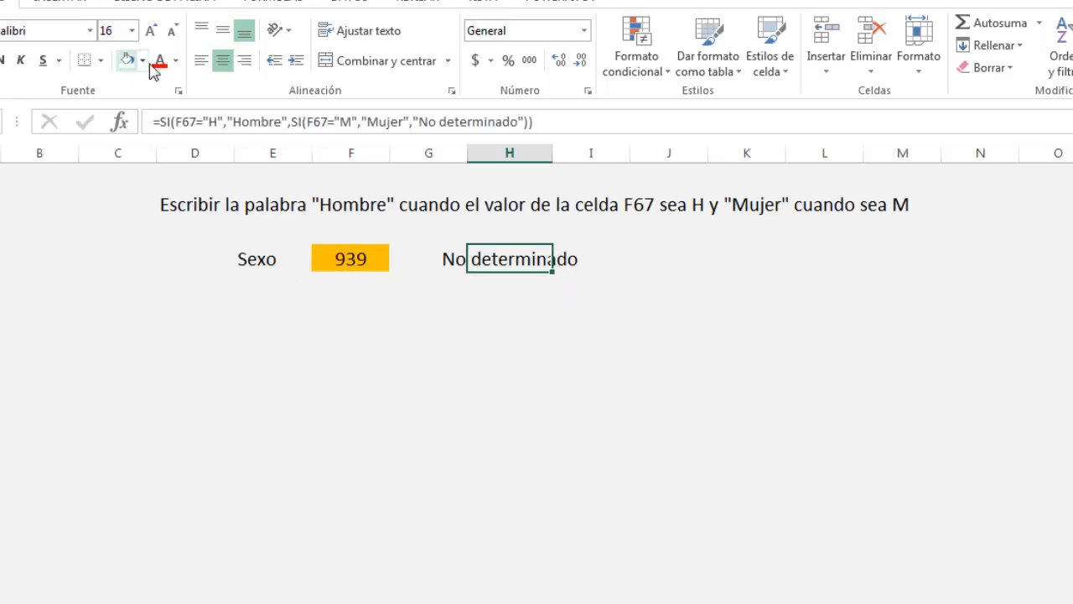
click(201, 60)
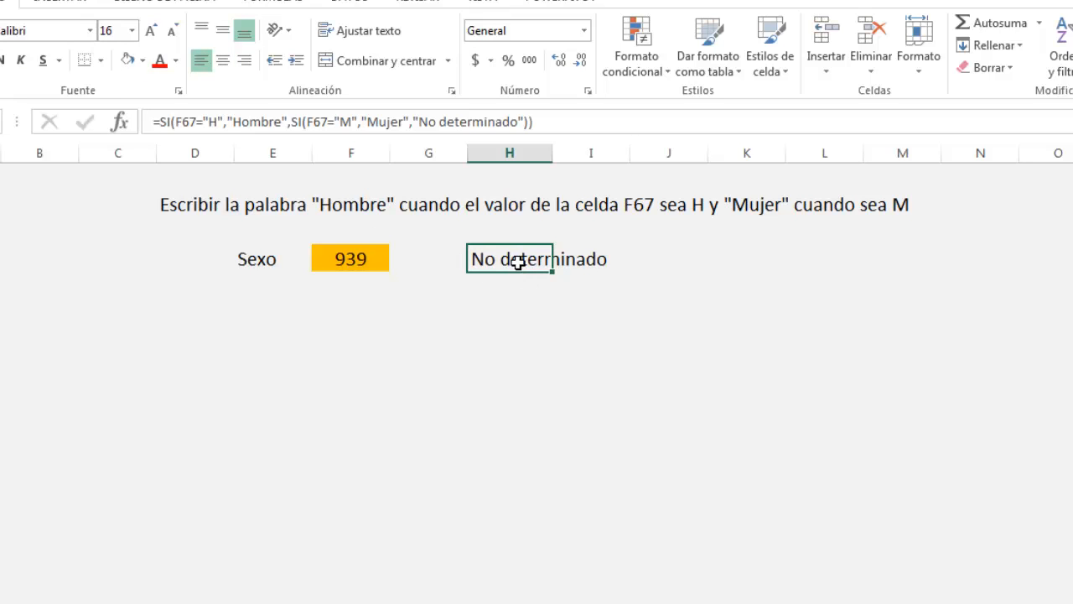
Step: Test the nested SI formula in H67 by setting F67 to H, M and jh in turn
click(355, 260)
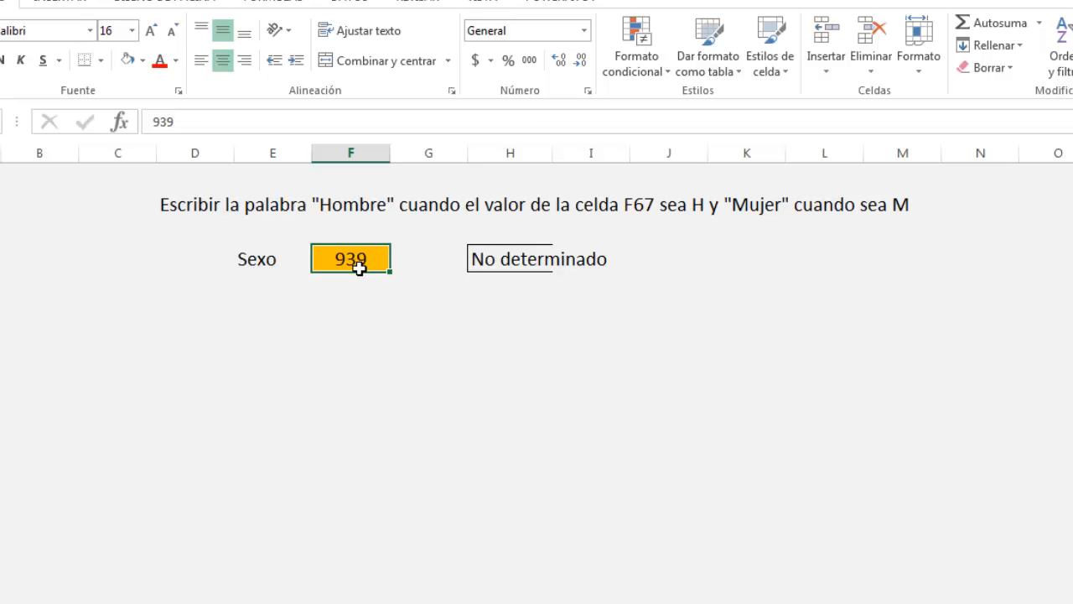
text(H)
key(Return)
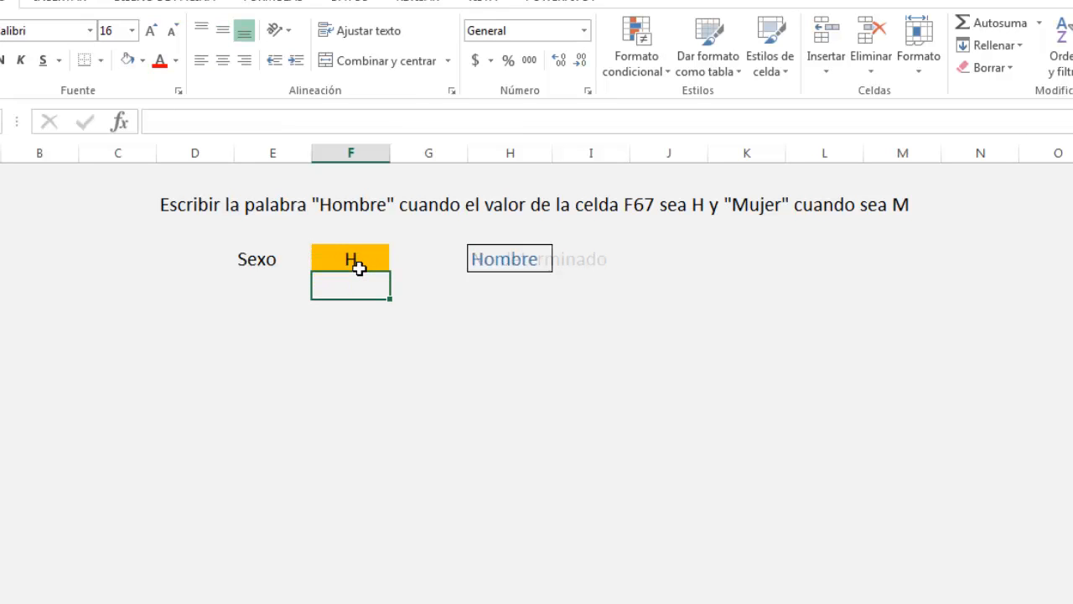
click(359, 267)
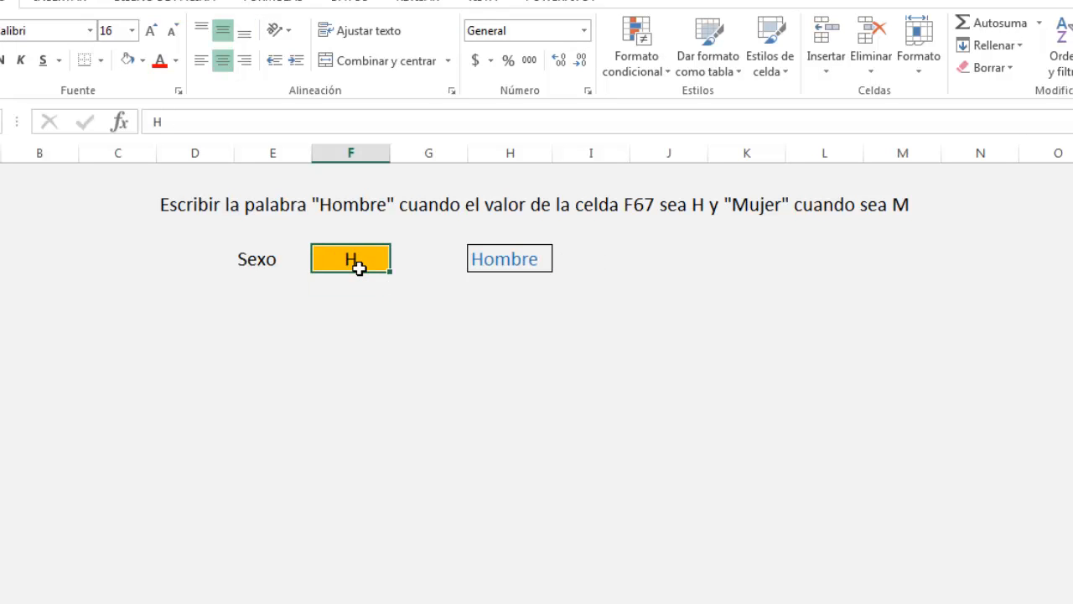
text(M)
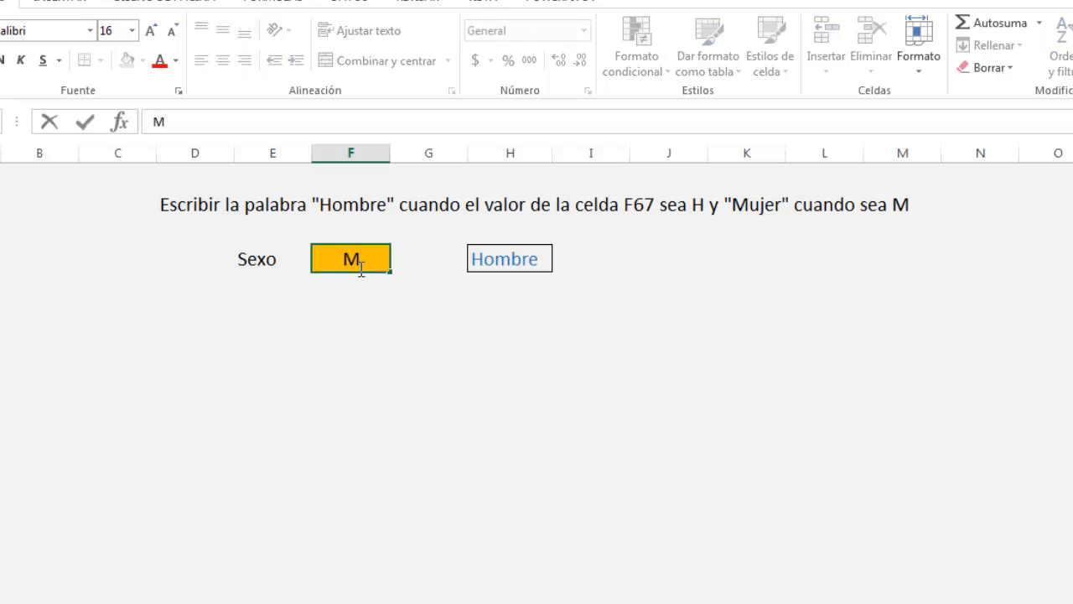
key(Return)
click(359, 267)
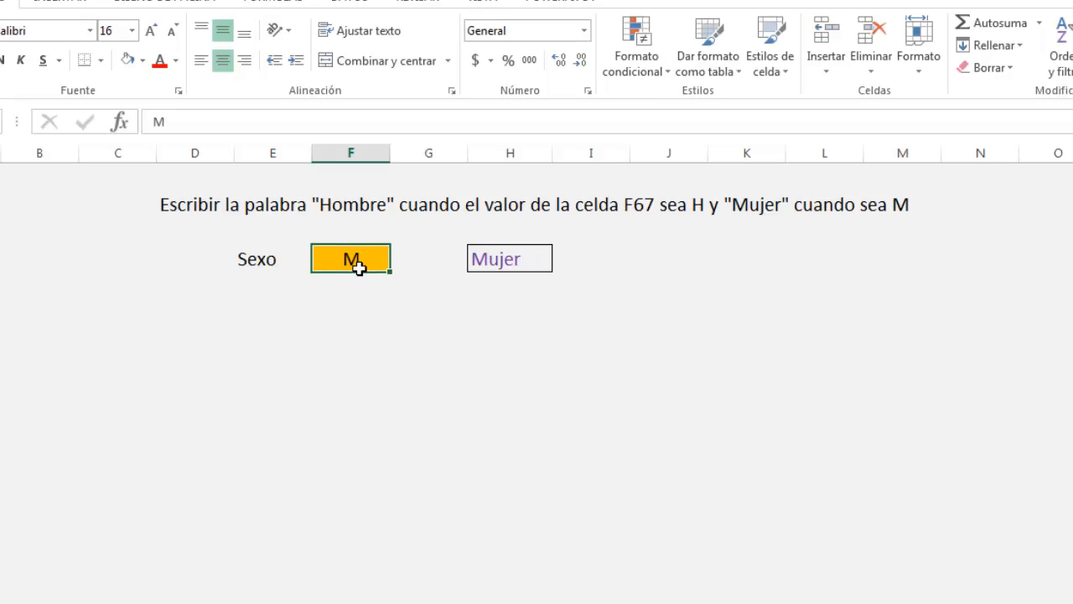
text(jh)
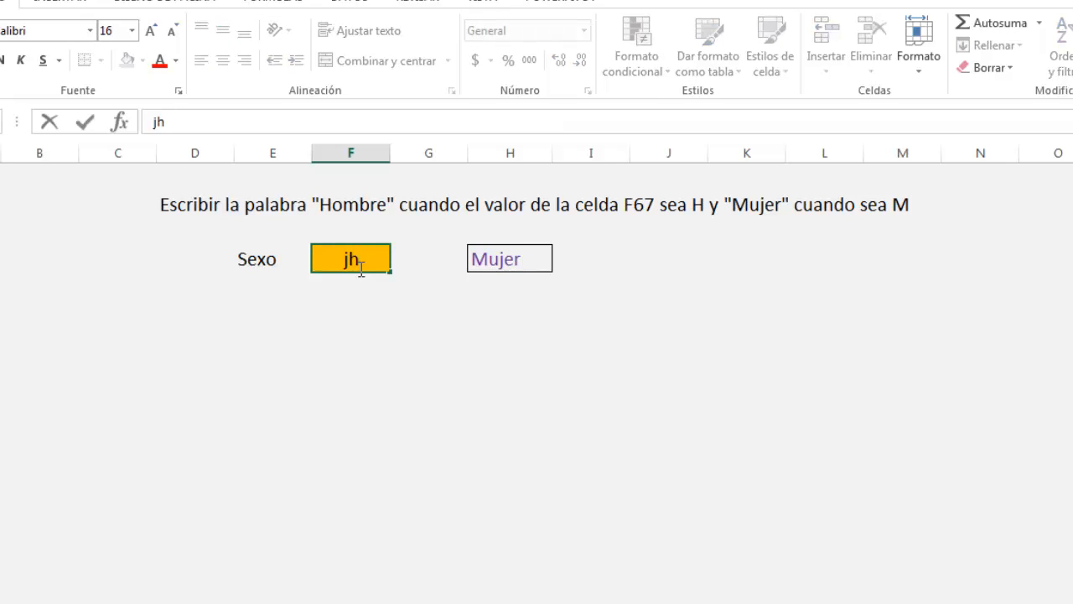
key(Return)
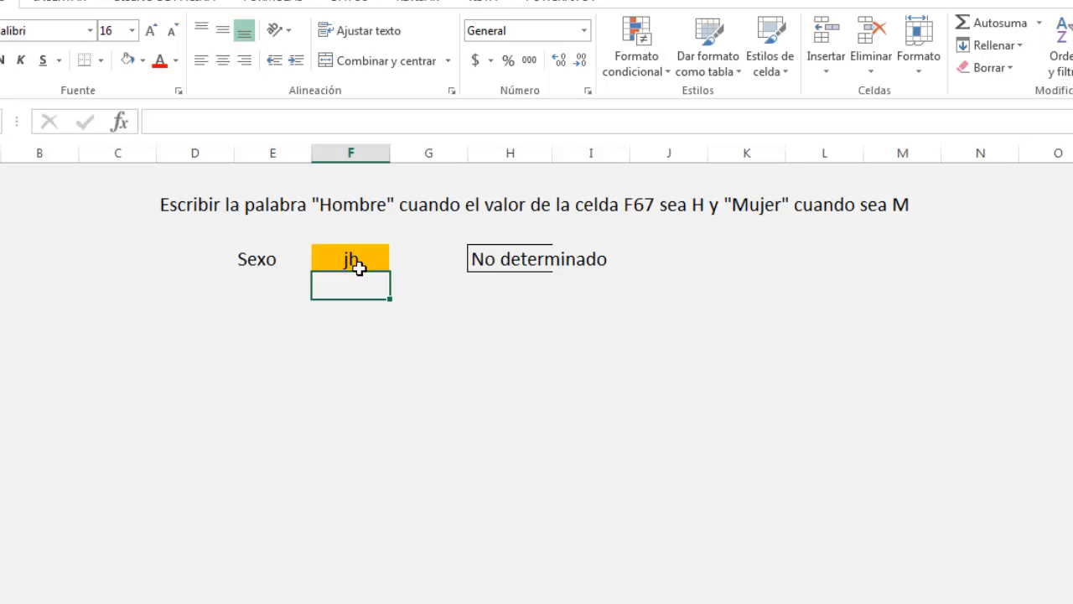
Step: Examine the inner SI used as the false value of the H67 formula, leaving the formula as it is
double_click(488, 259)
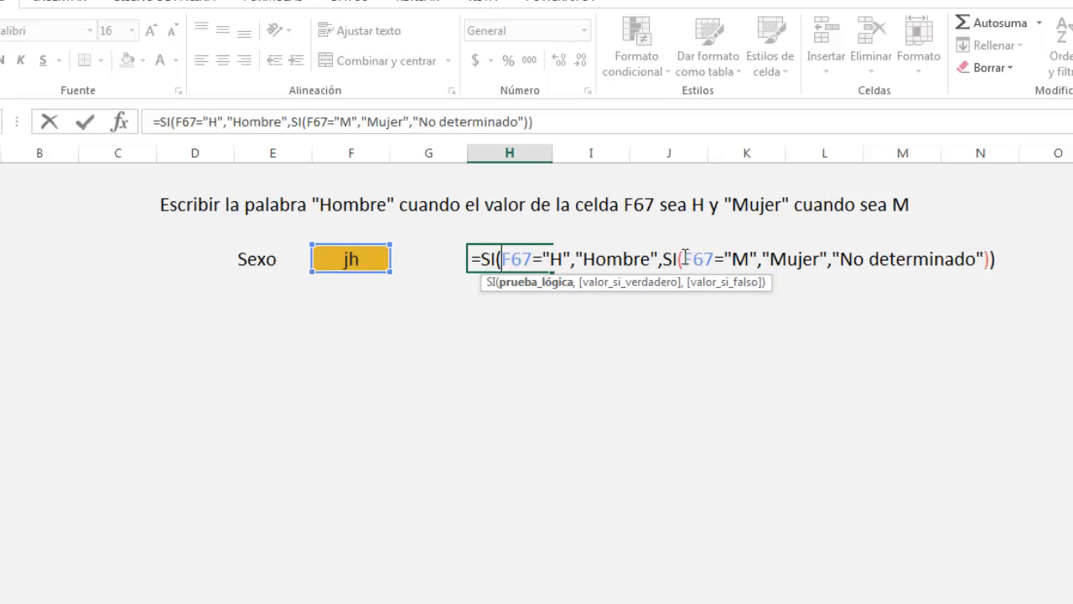
drag(662, 256, 984, 257)
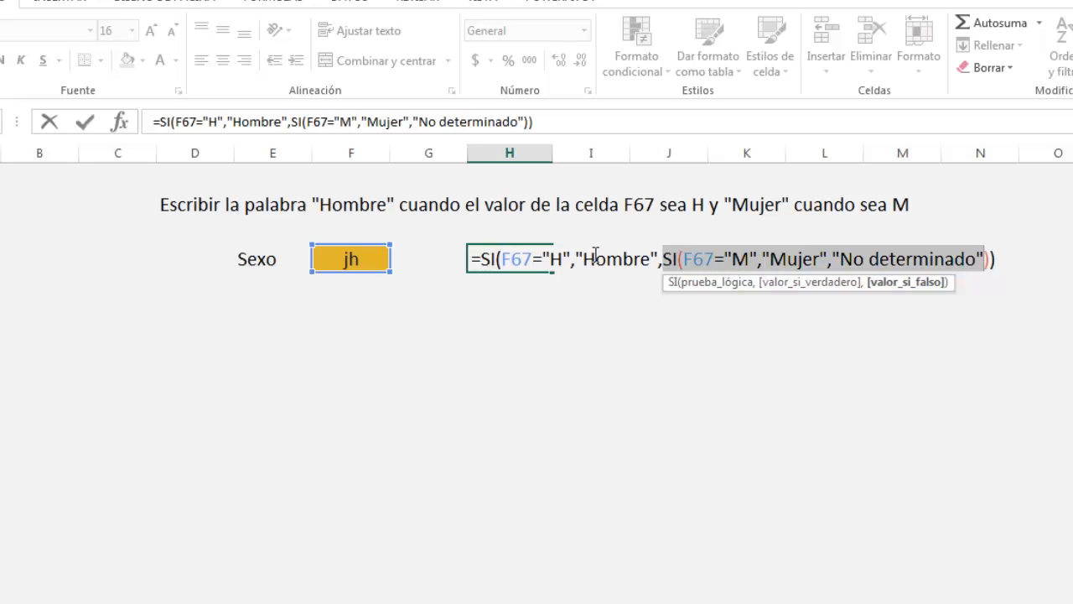
click(996, 259)
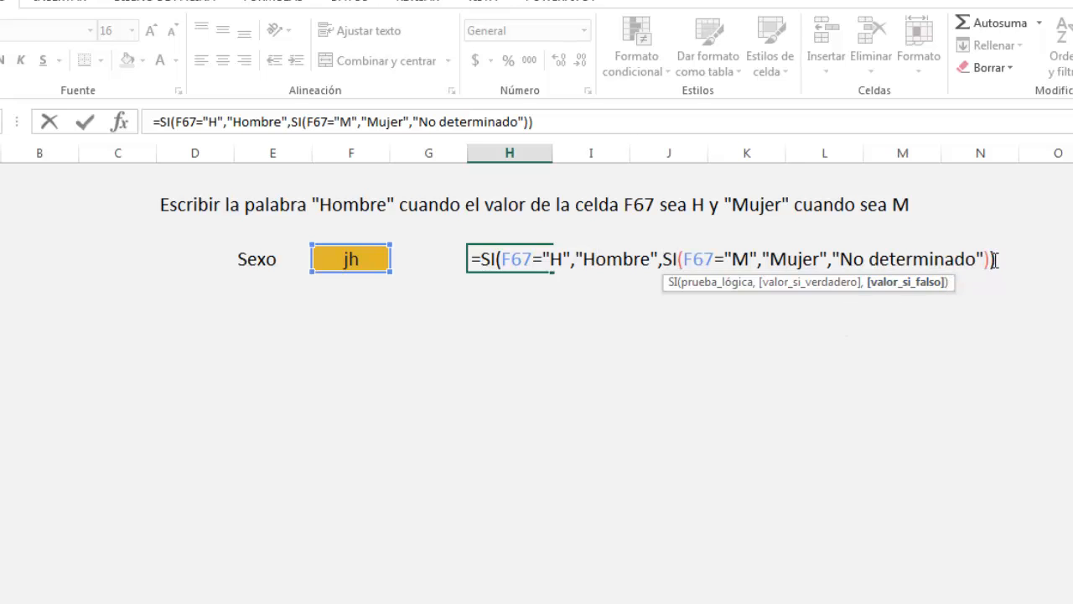
key(Return)
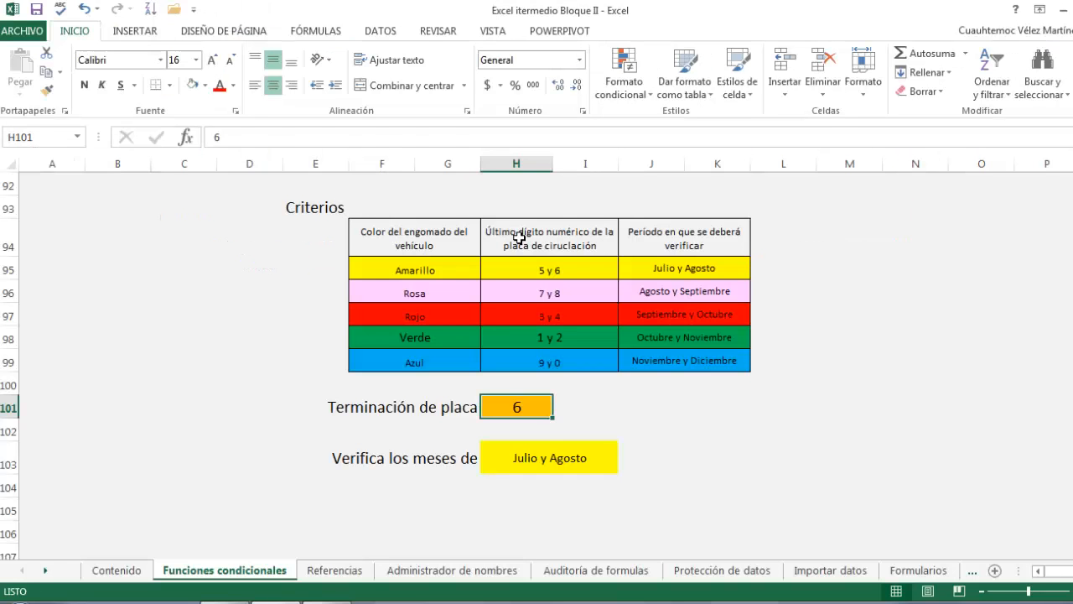
Step: Set the plate ending in H101 to 7 and check the verification months in H103
click(525, 240)
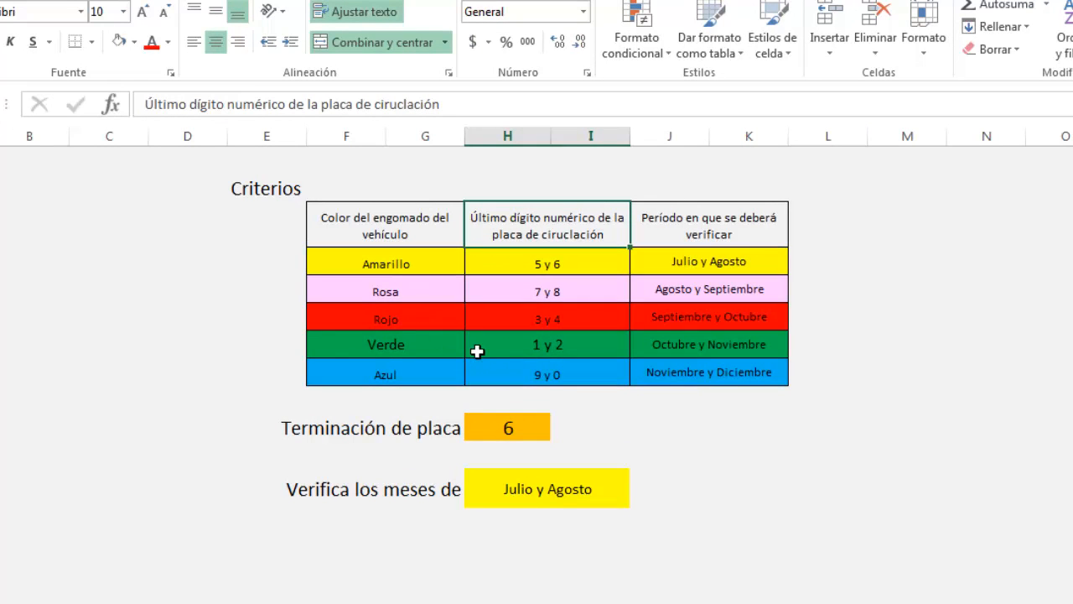
click(507, 427)
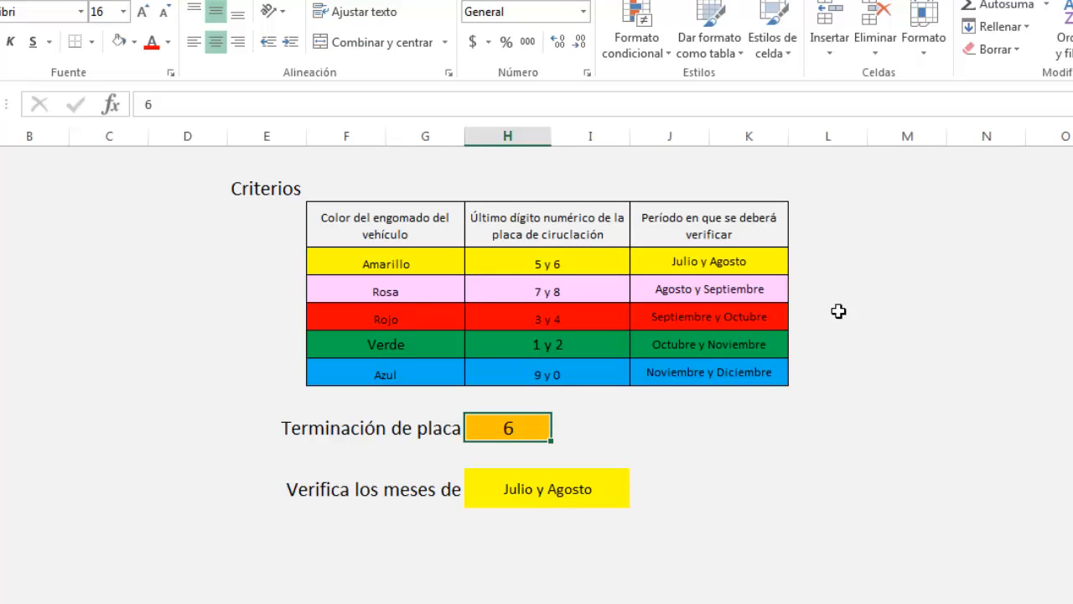
text(7)
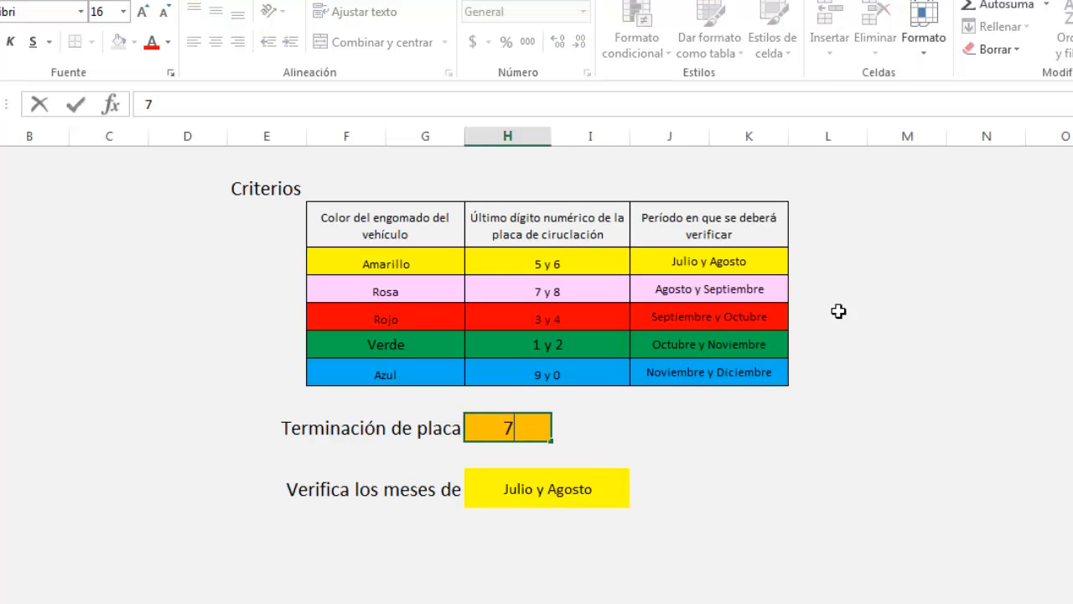
key(Return)
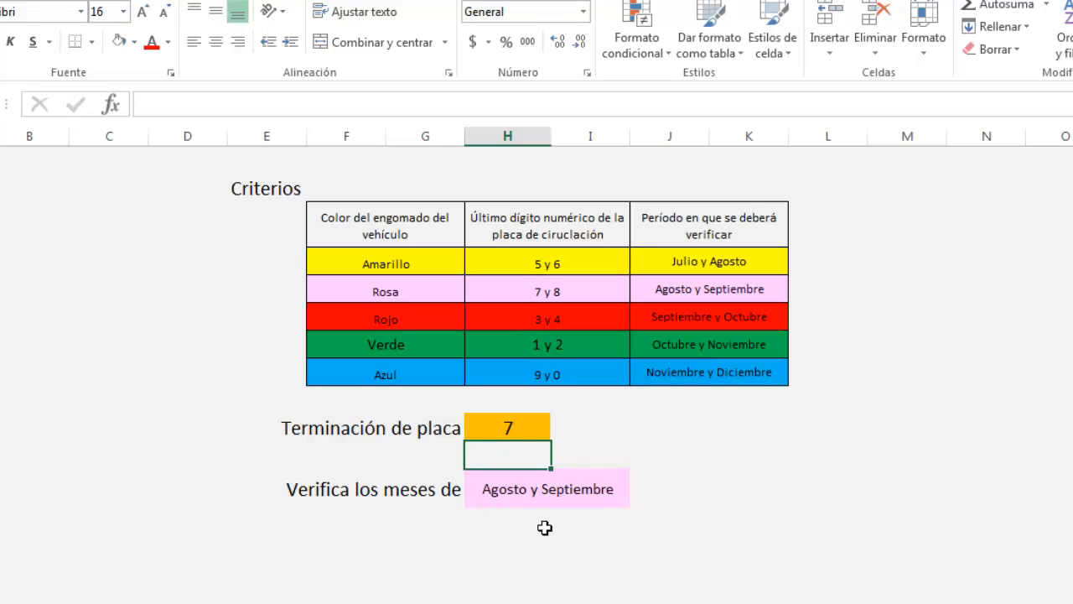
click(585, 500)
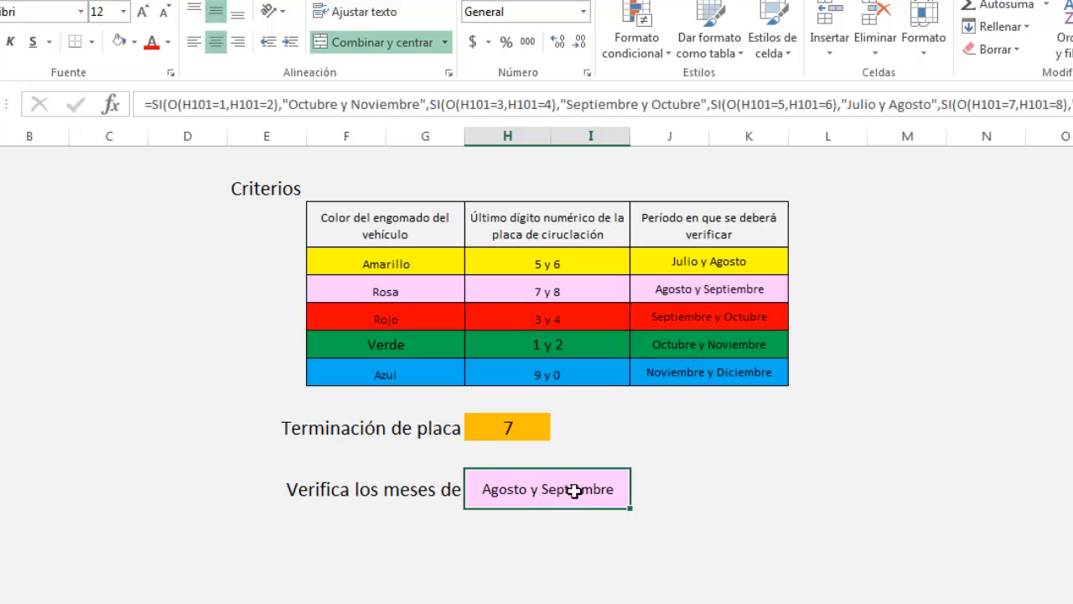
Step: Test both plate endings of the Azul row by setting H101 to 0 and 9, checking the months cell each time
click(511, 428)
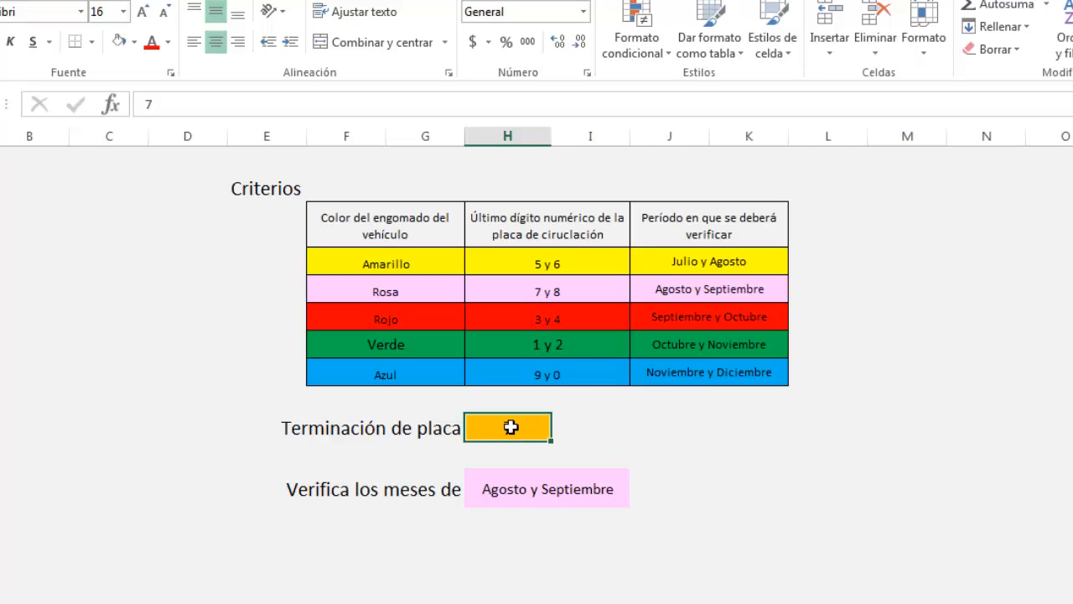
text(0)
key(Return)
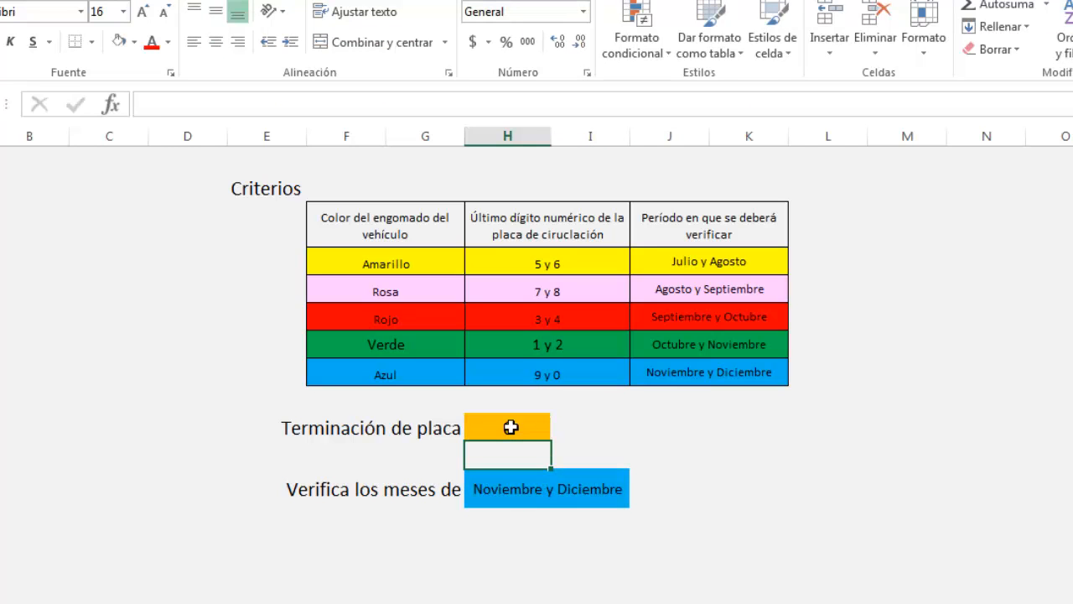
click(529, 490)
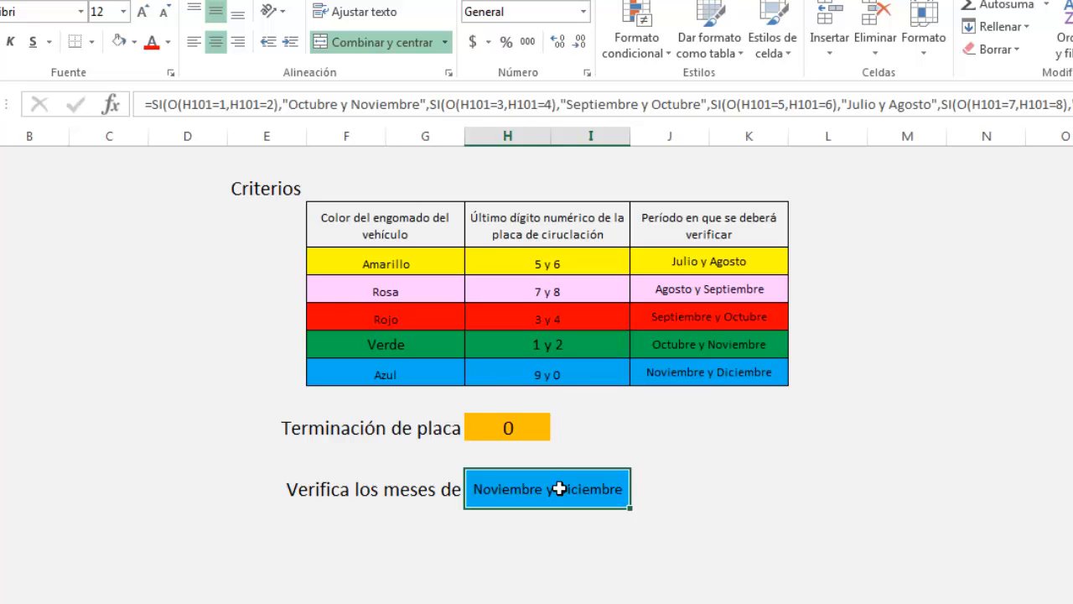
click(509, 436)
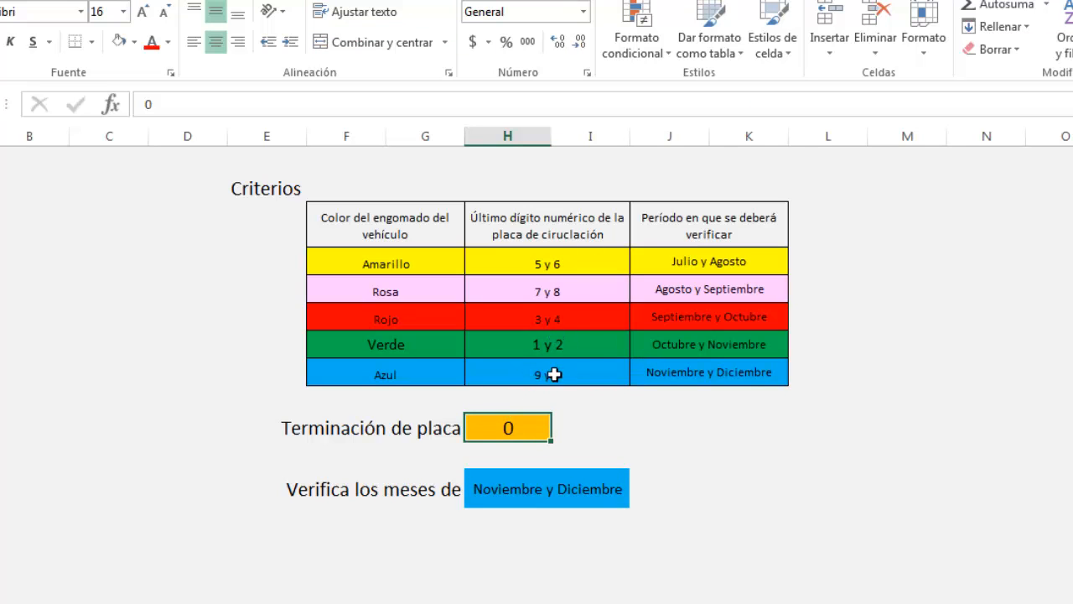
text(9)
key(Return)
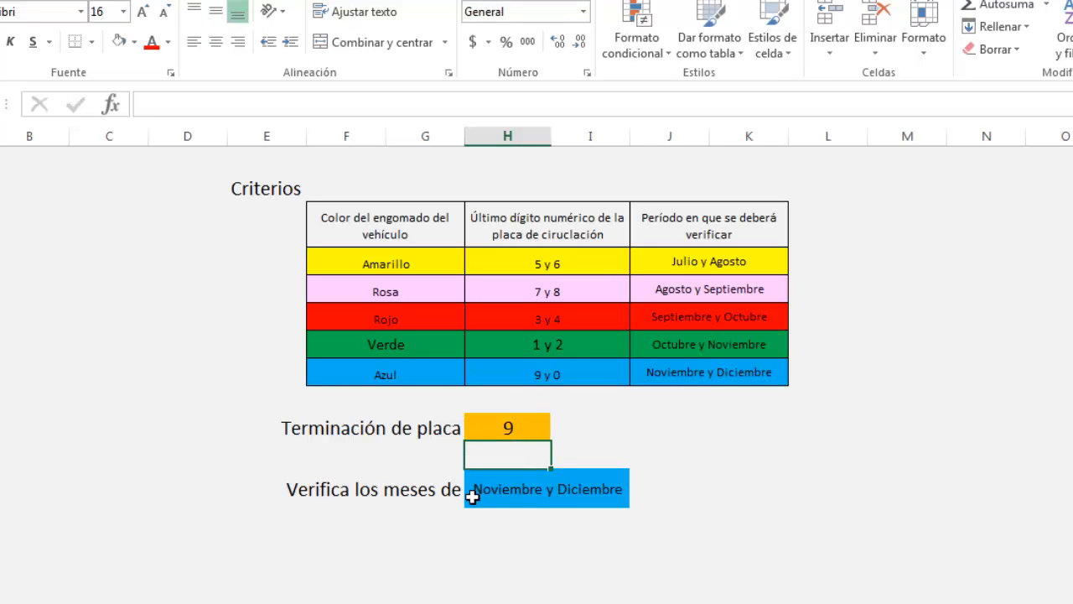
click(546, 486)
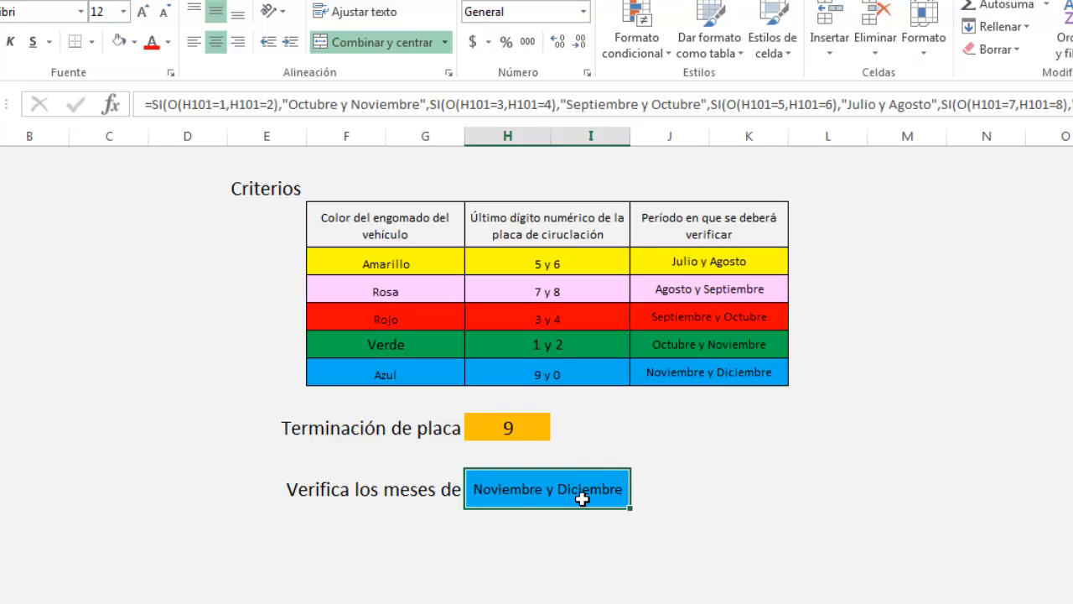
Step: Test both plate endings of the Rosa row by setting H101 to 7 and then to 8
click(511, 427)
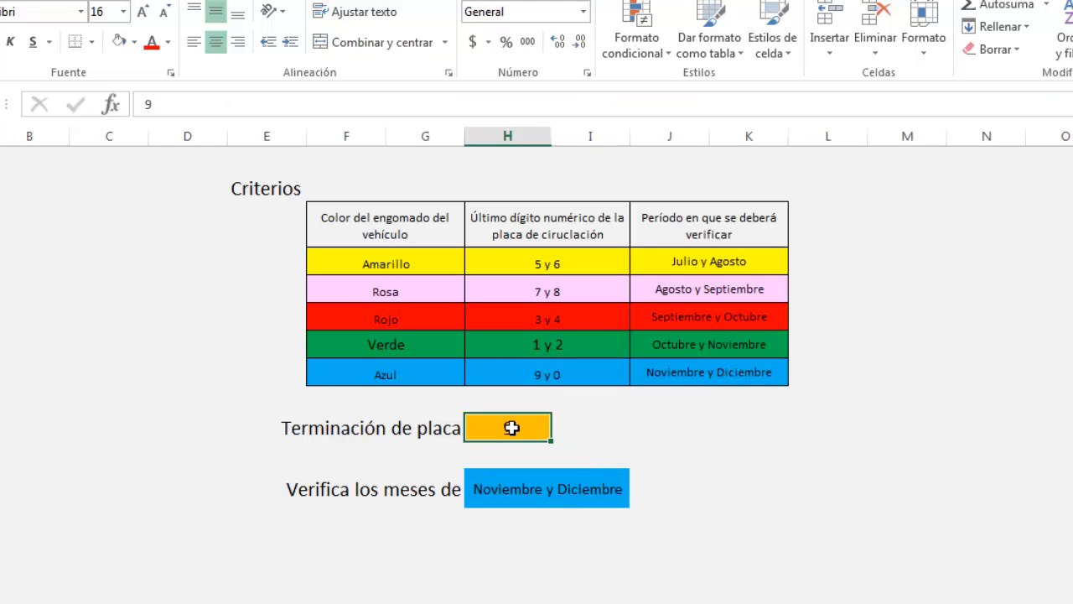
text(7)
key(Return)
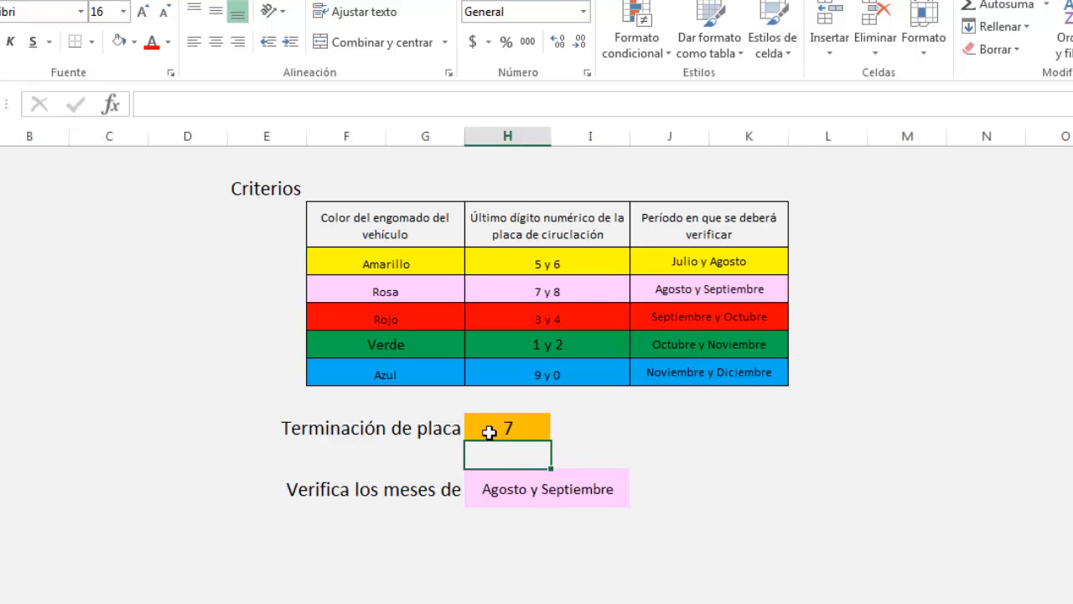
click(489, 426)
text(8)
key(Return)
click(483, 431)
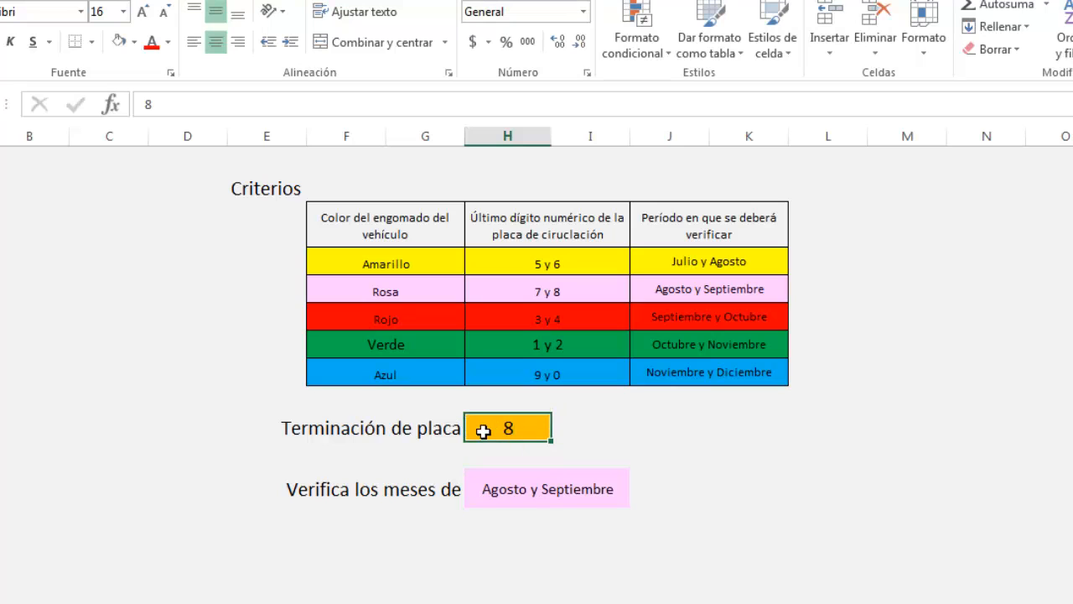
Step: Open the verification months formula in H103 and examine its nested SI functions and O conditions
click(534, 489)
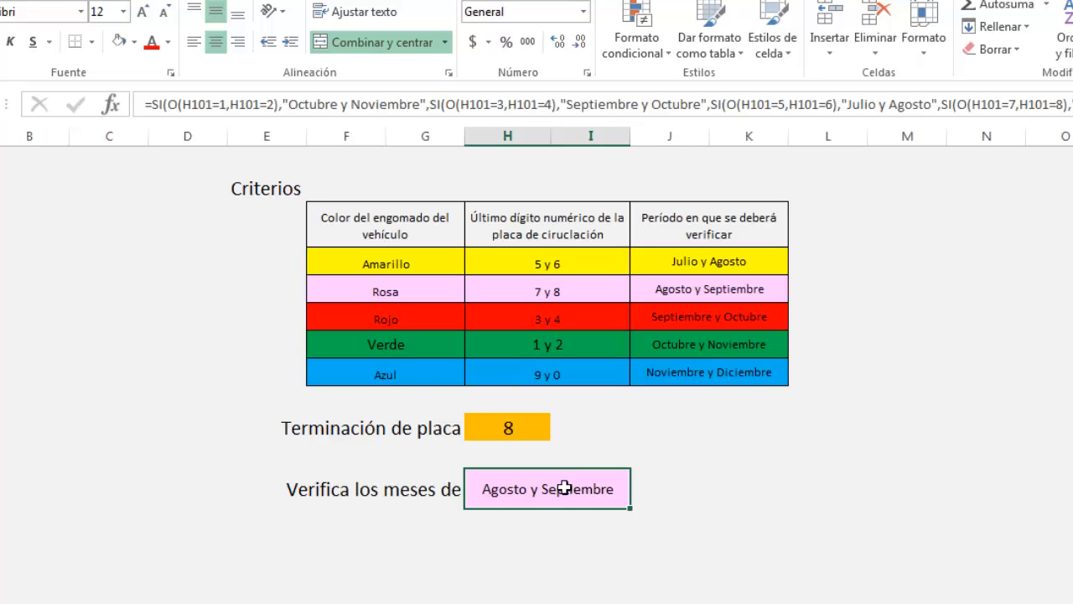
double_click(570, 490)
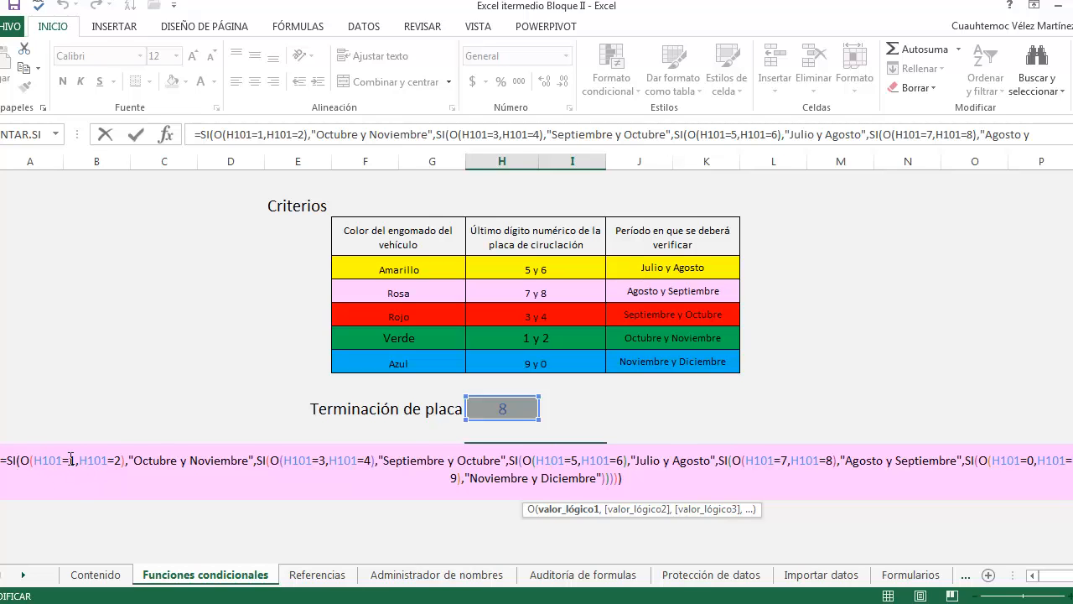
click(118, 460)
click(725, 460)
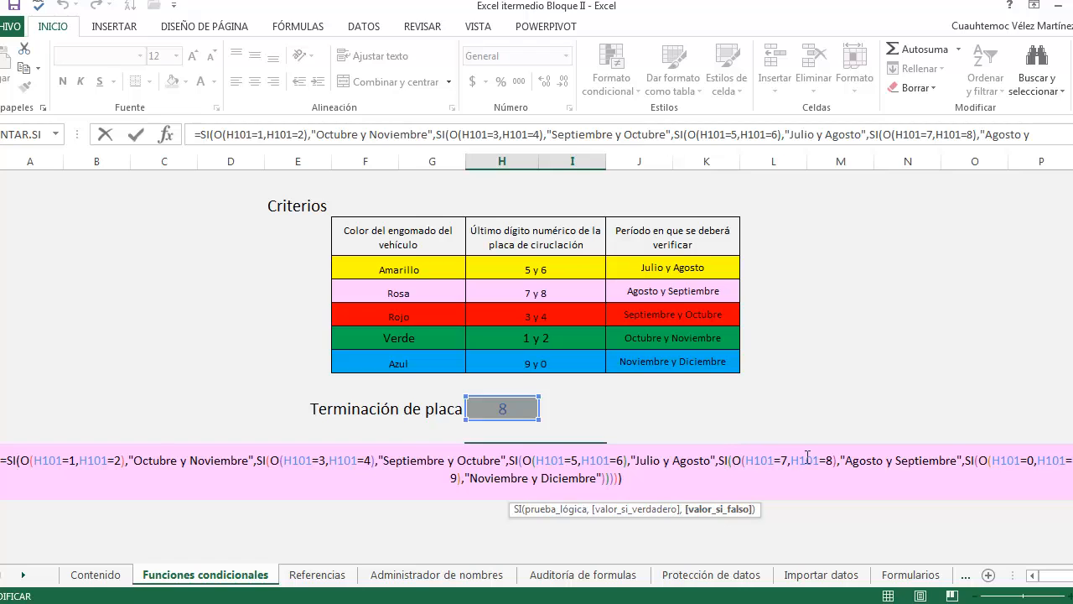